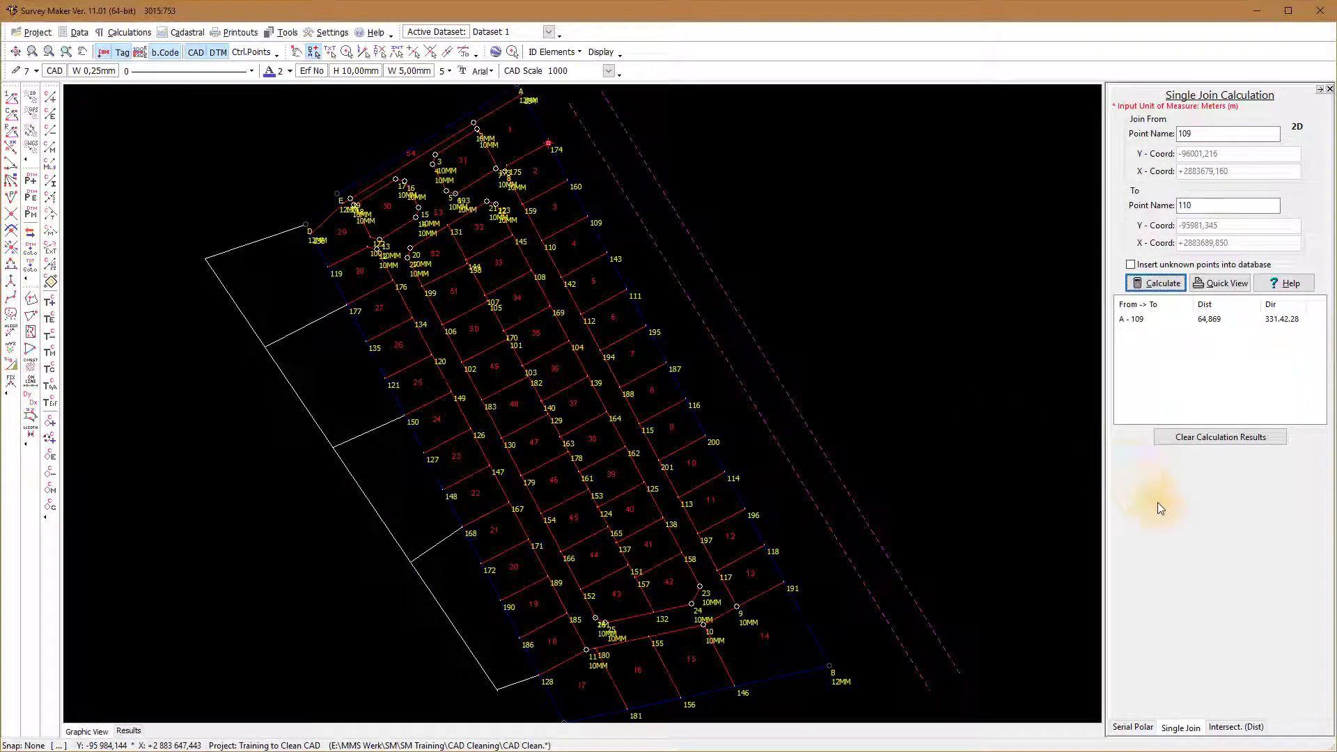
Step: Preview the Serial Polar and Intersect. (Dist) forms, return to Single Join, then auto-hide the calculation panel
left_click(1138, 729)
left_click(1197, 728)
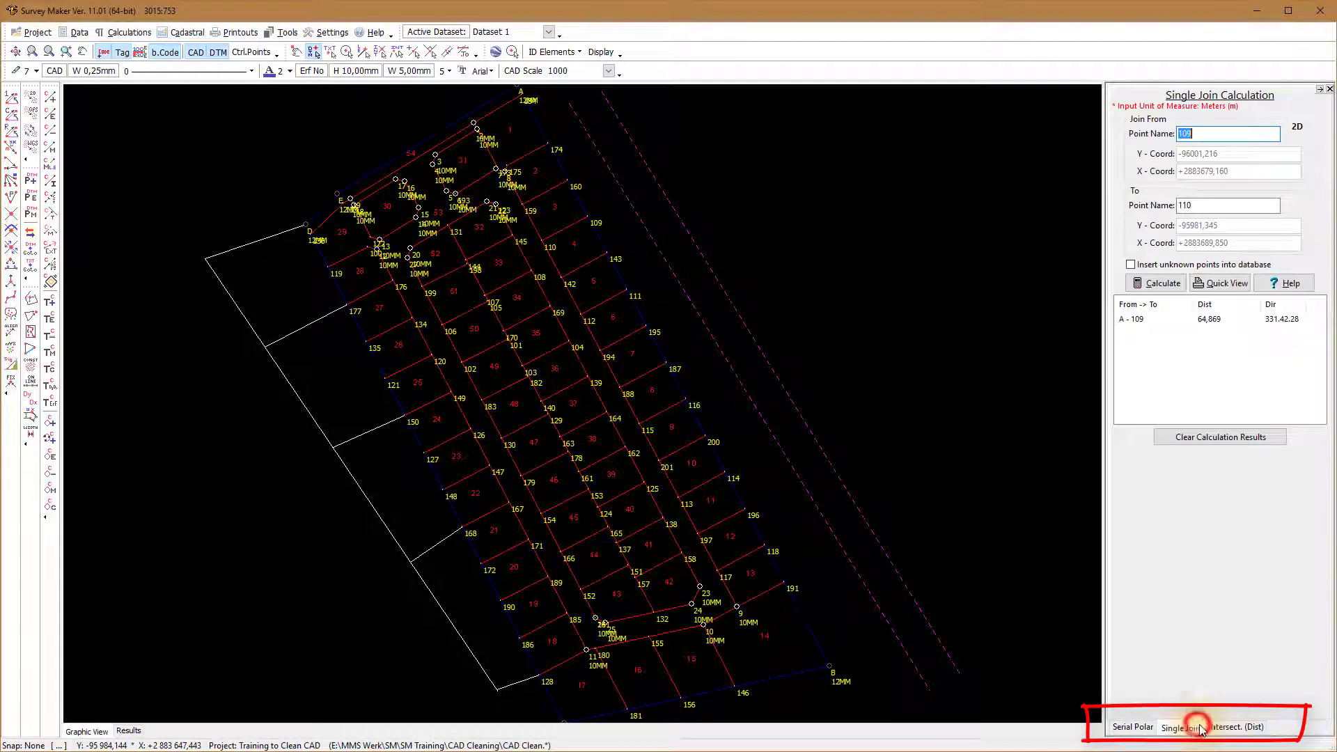
left_click(1232, 728)
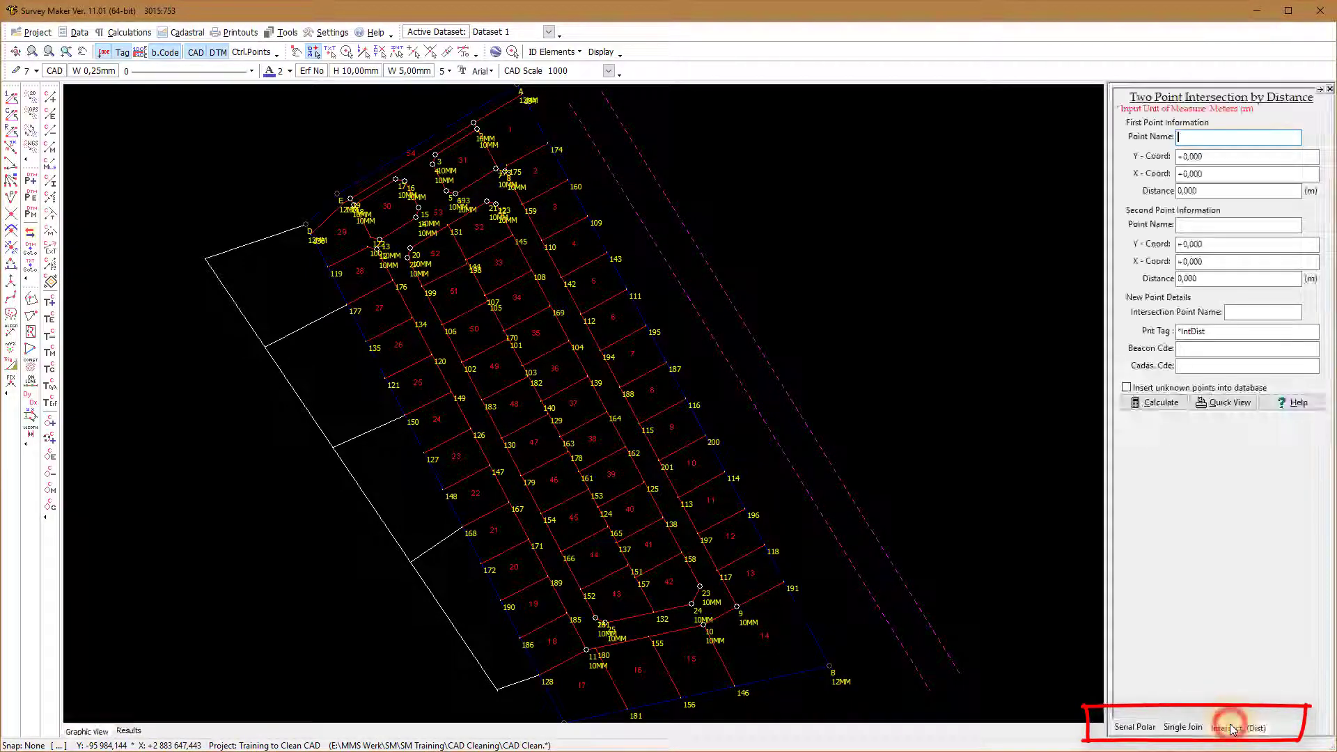
left_click(1192, 729)
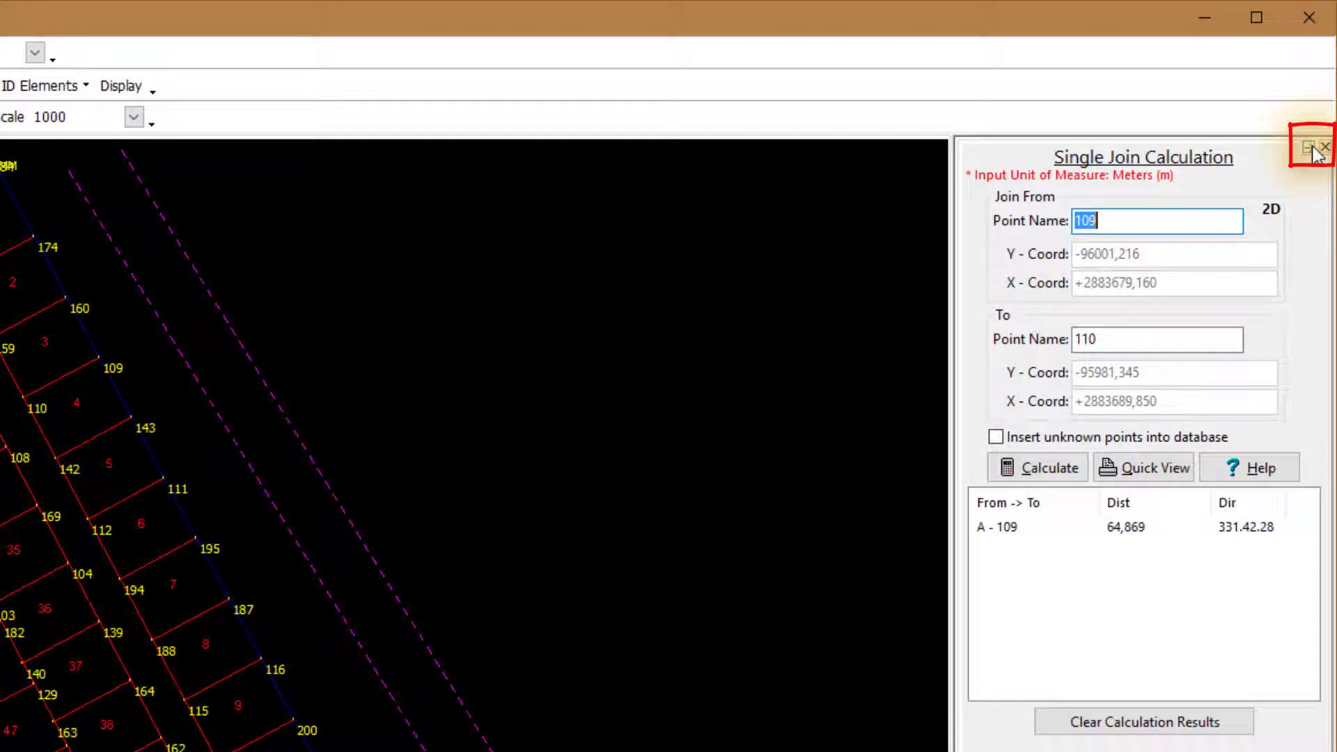
left_click(1308, 148)
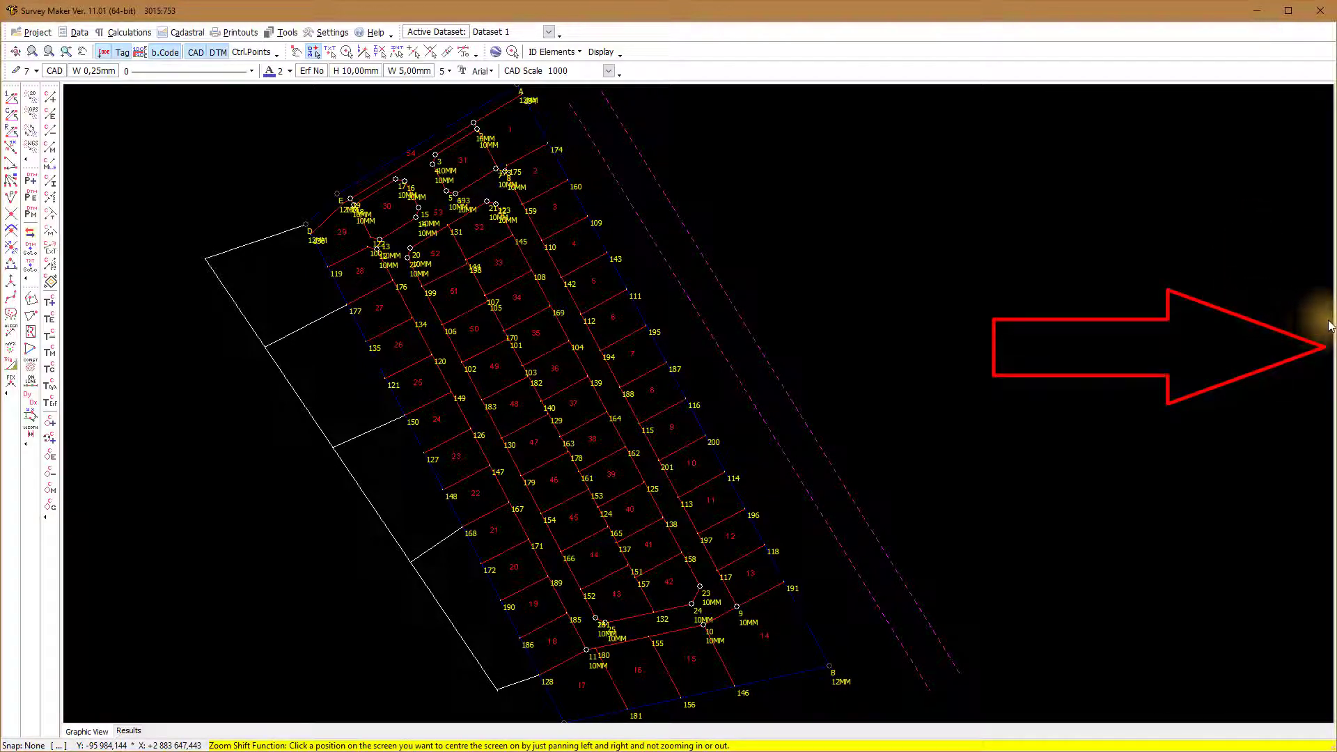
Step: Slide the hidden panel out from the right edge and close Single Join, Intersect. (Dist) and Serial Polar
mouse_move(1327, 326)
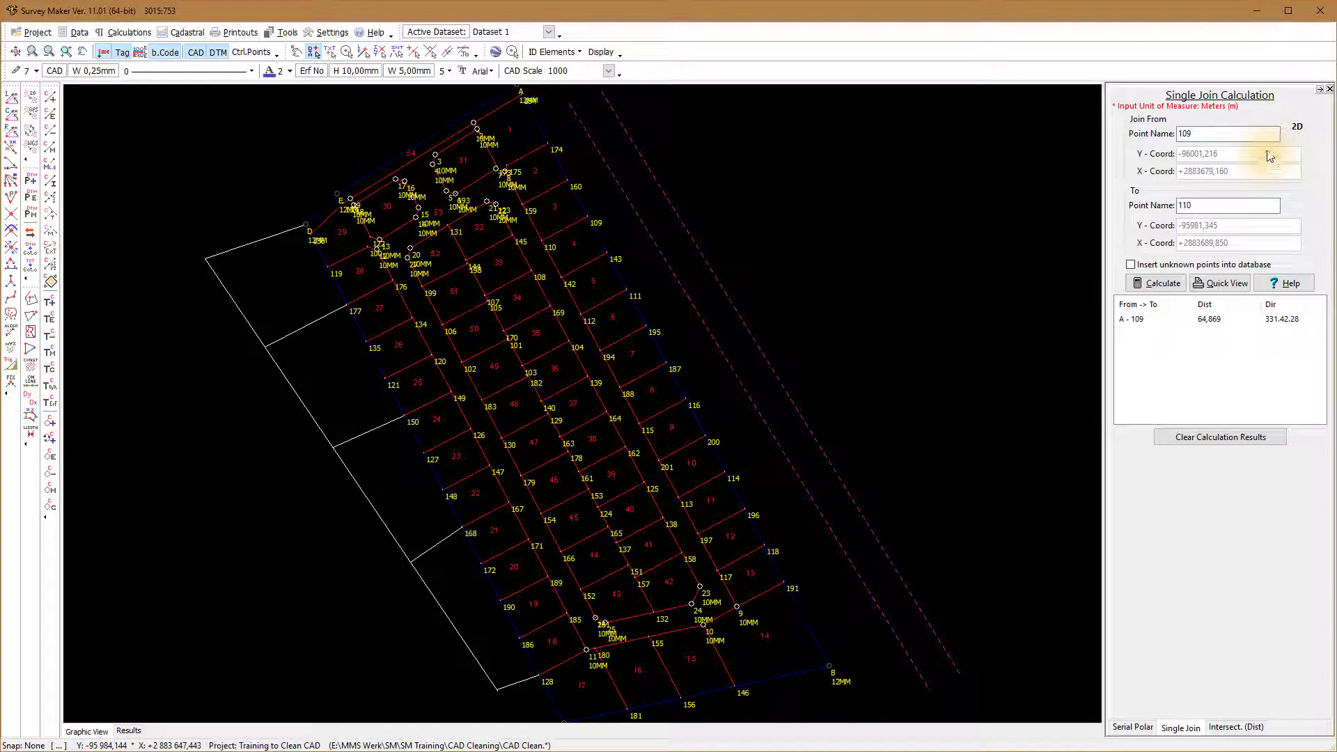
left_click(1330, 90)
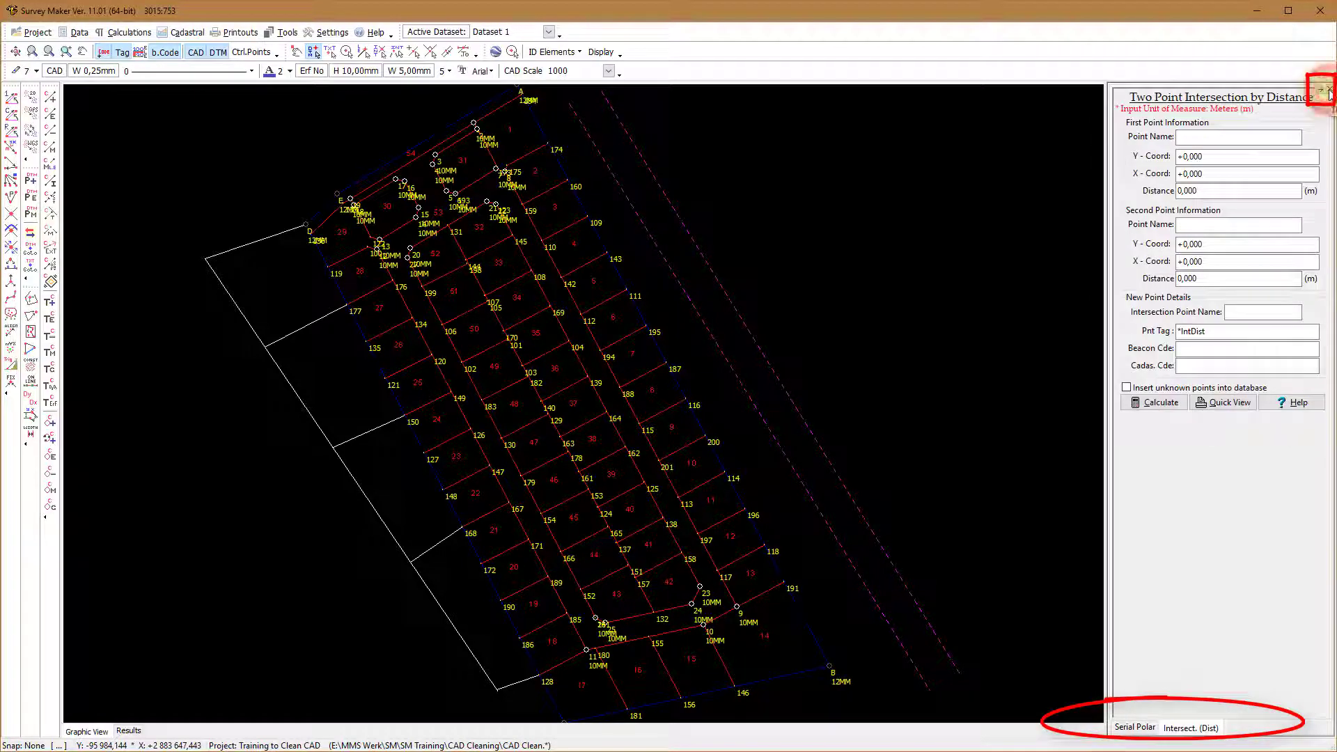
left_click(1330, 90)
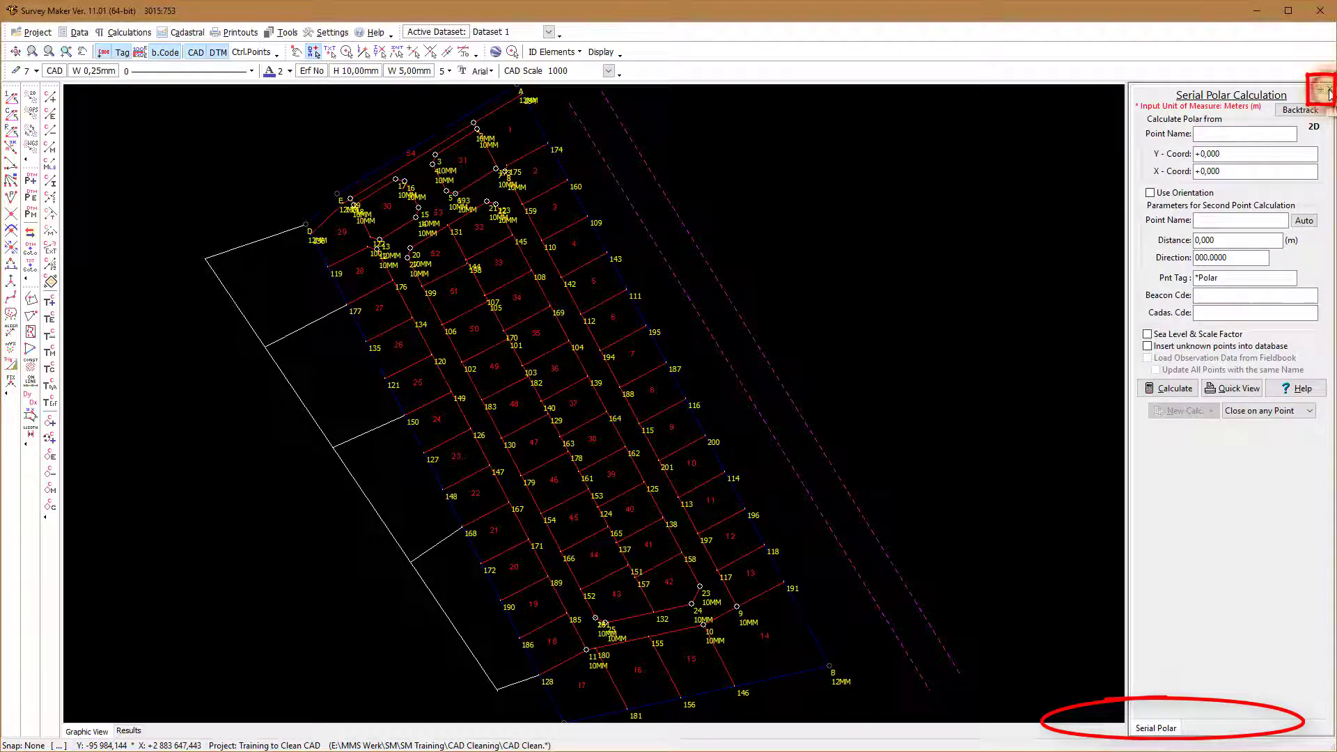
left_click(1330, 90)
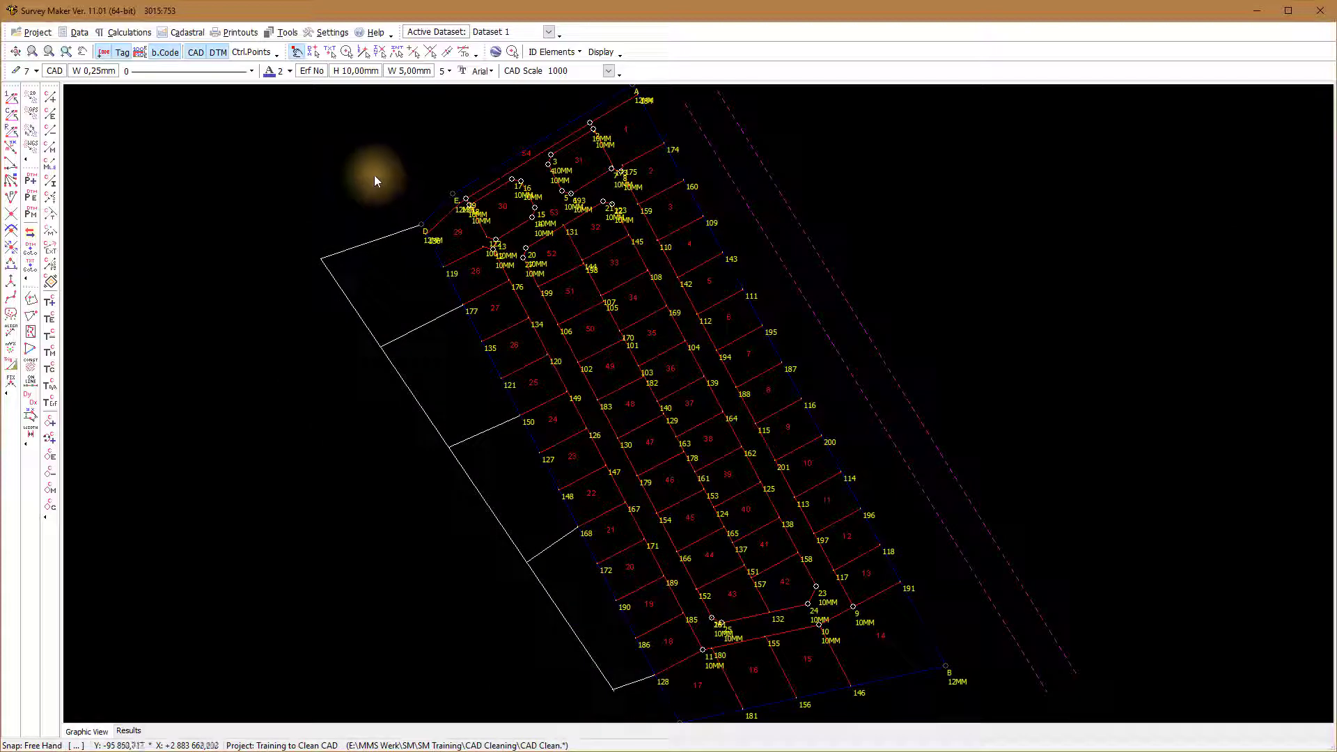
left_click(196, 53)
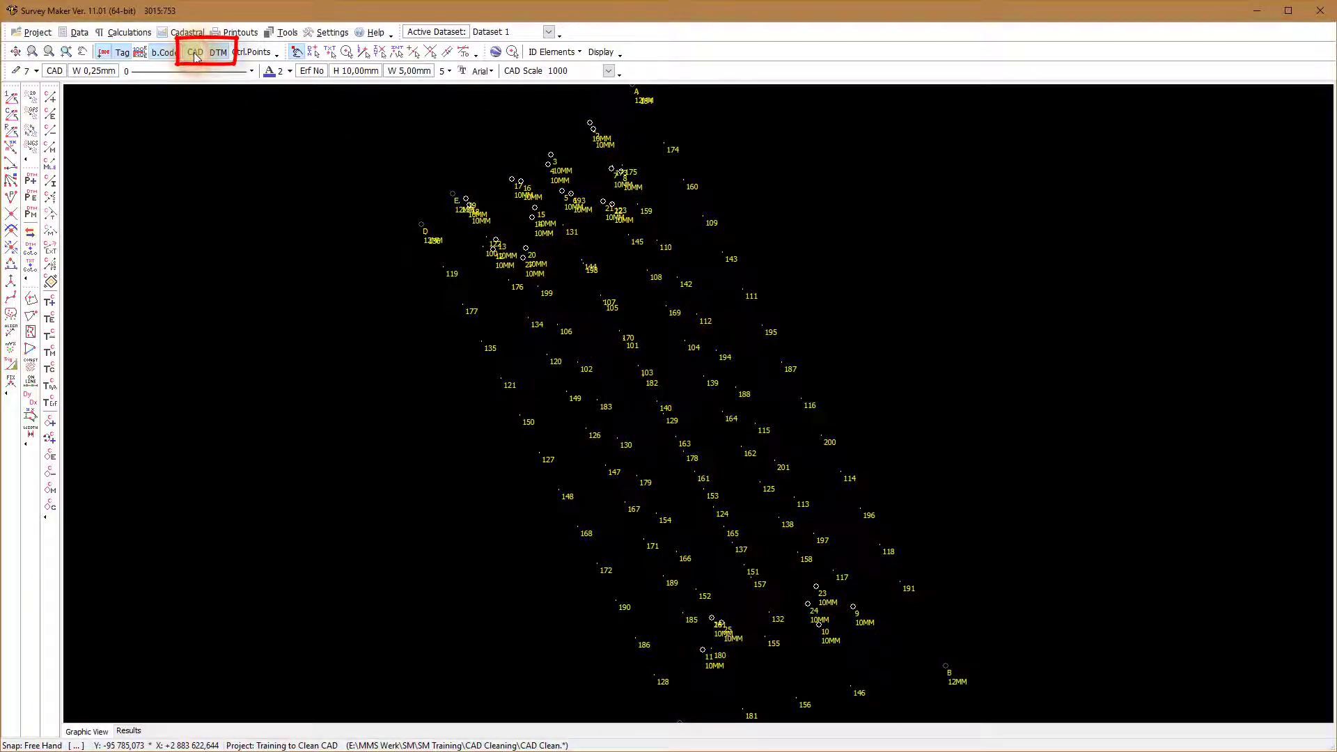
left_click(195, 53)
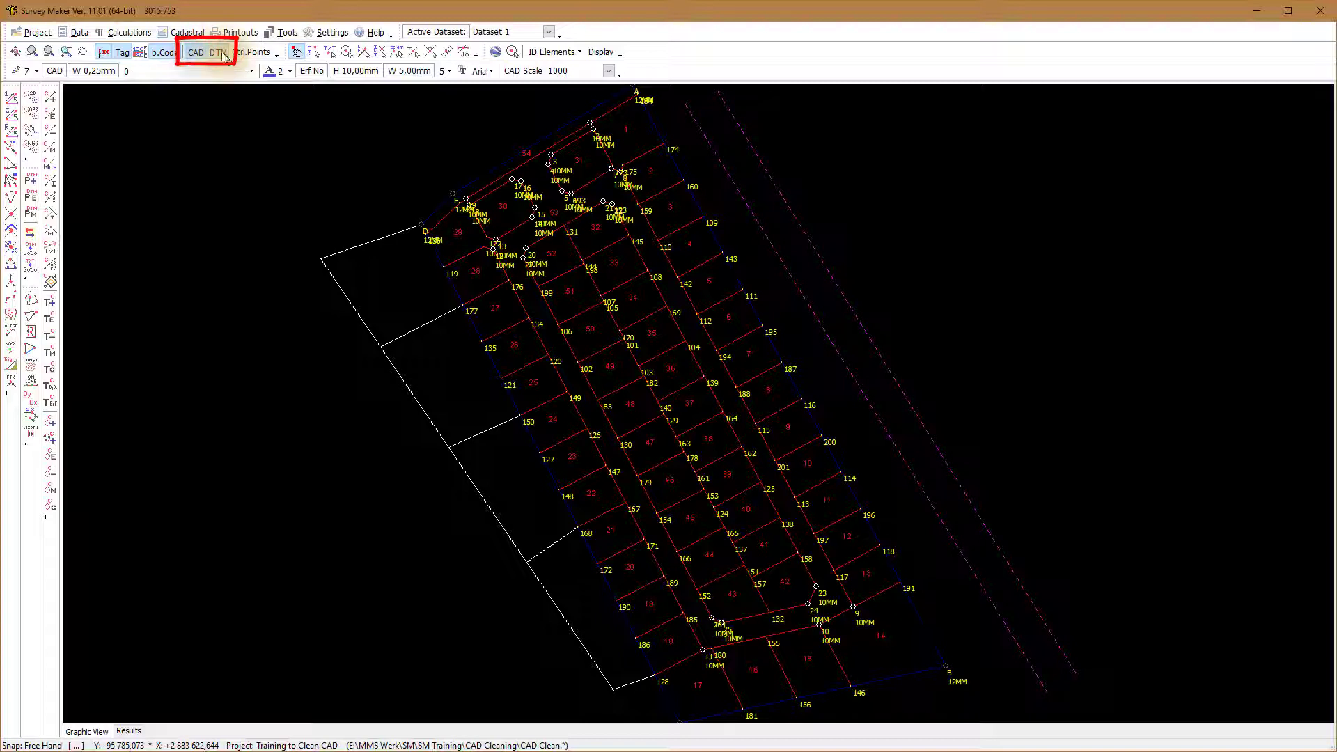
left_click(223, 56)
left_click(223, 56)
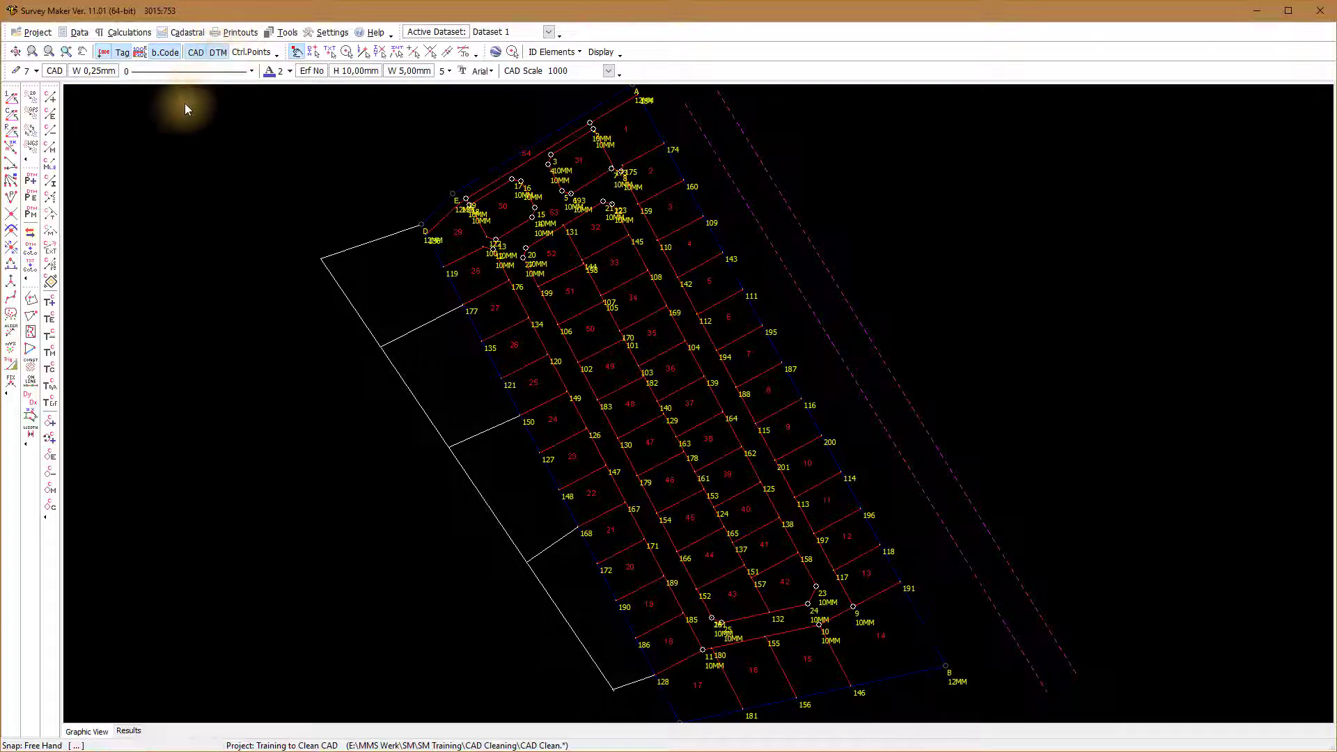
left_click(52, 99)
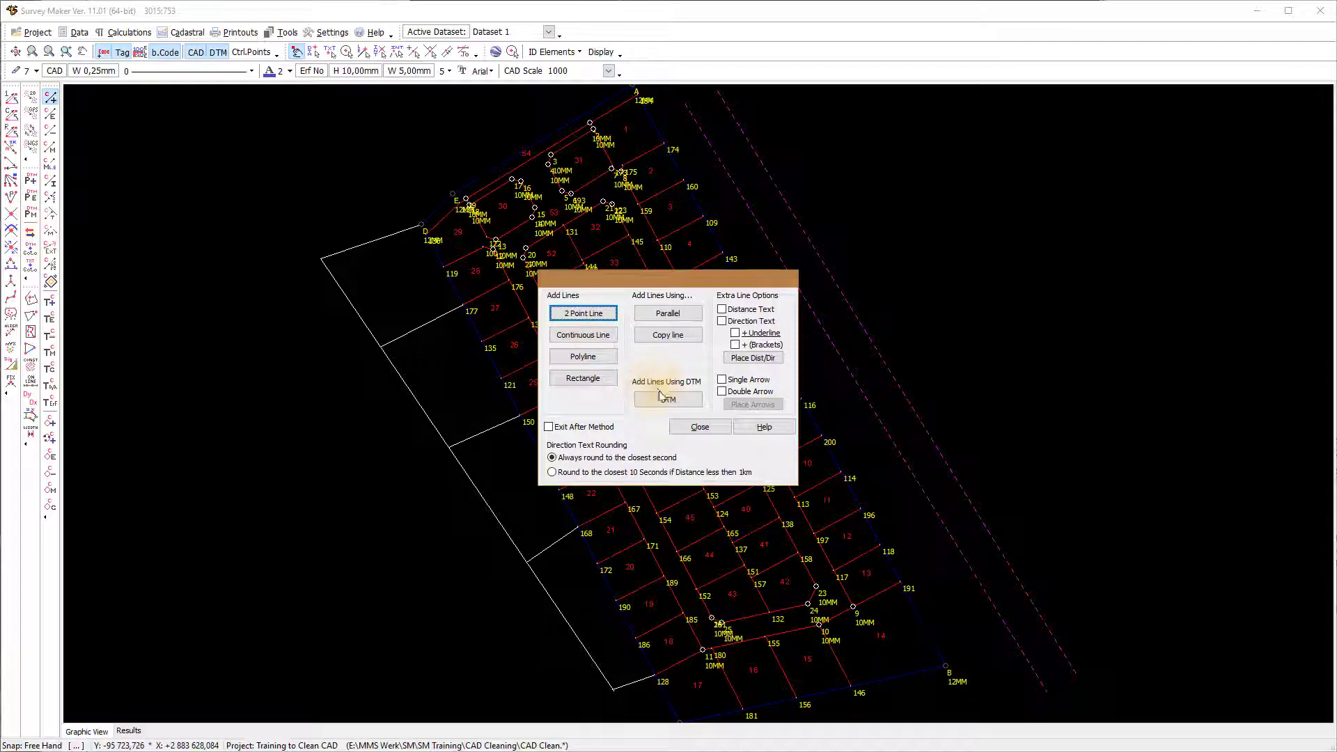
left_click(700, 427)
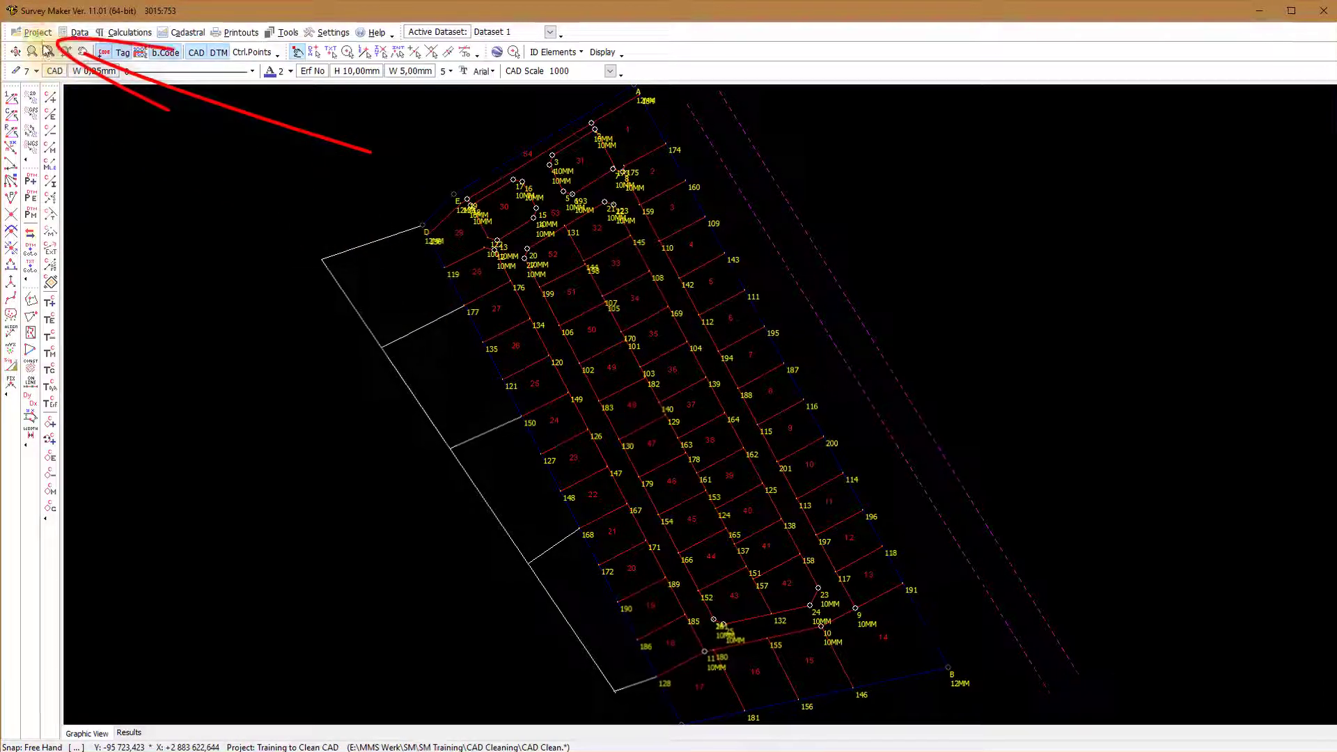
left_click(37, 33)
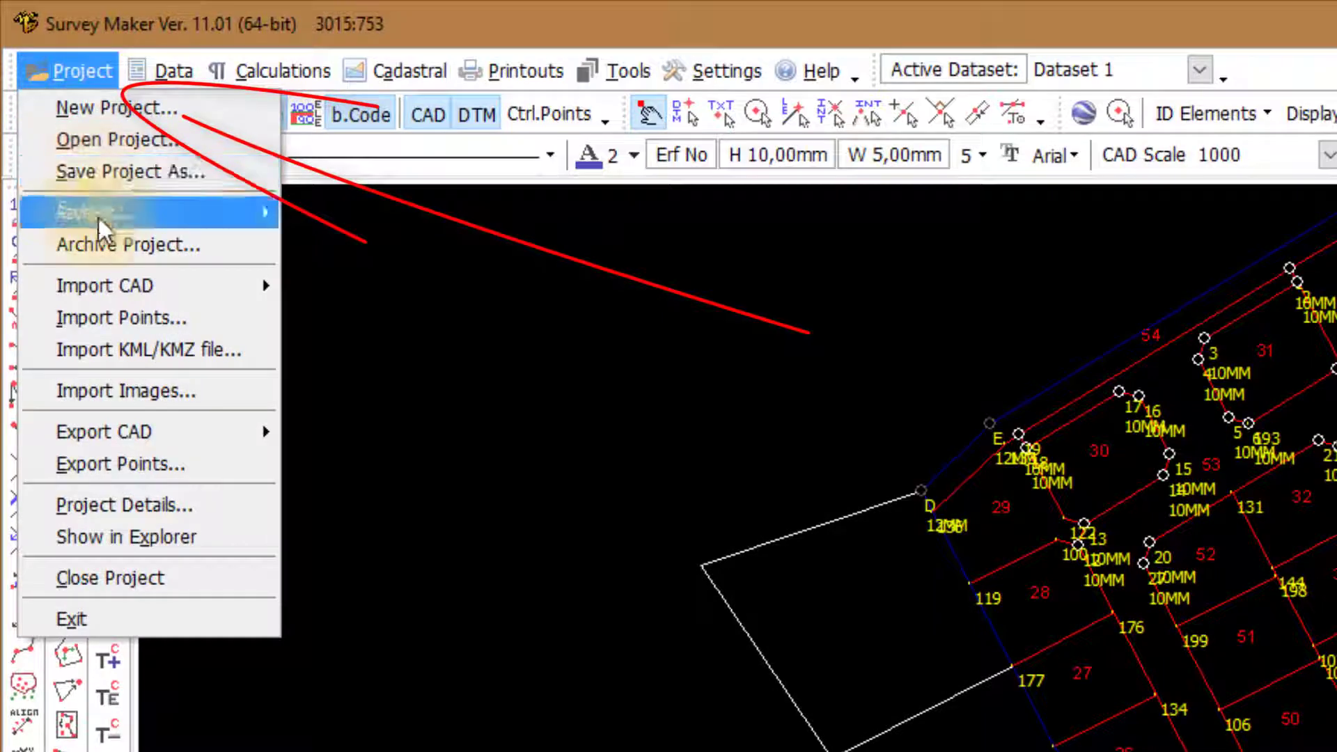
mouse_move(119, 279)
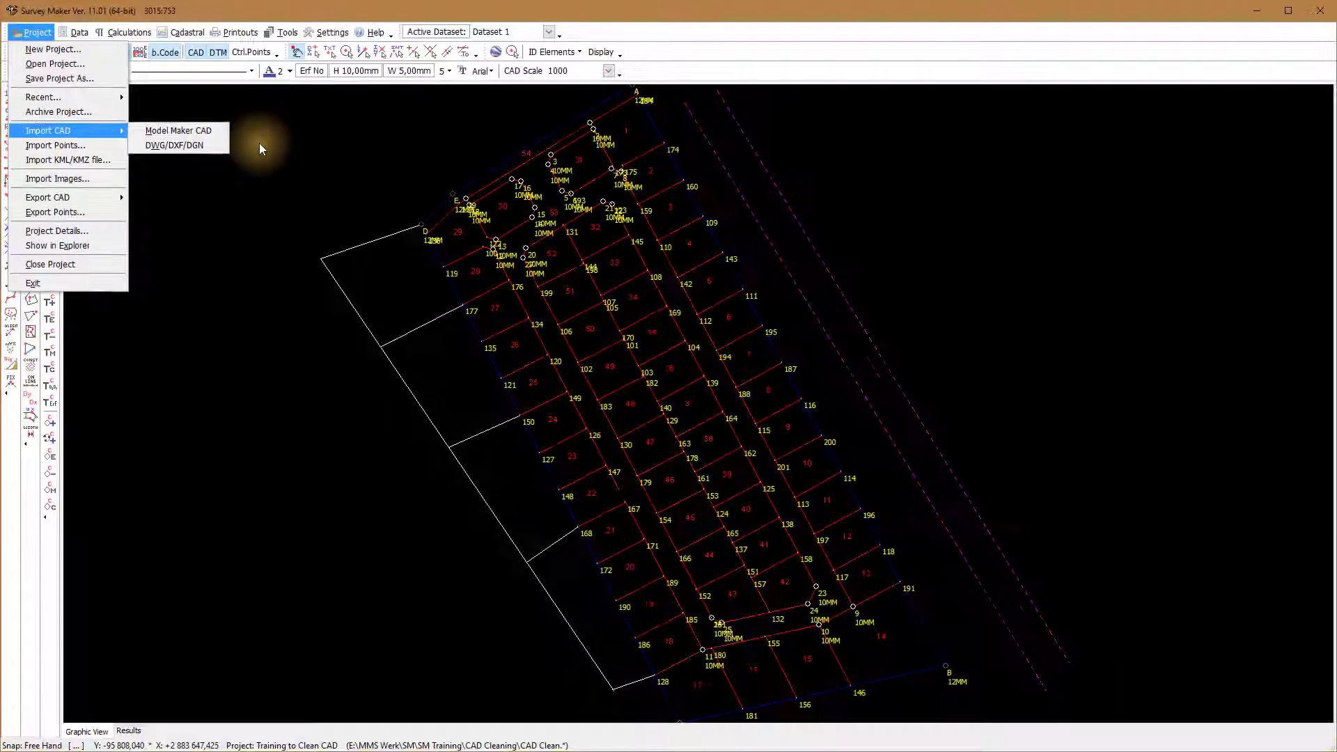
left_click(259, 143)
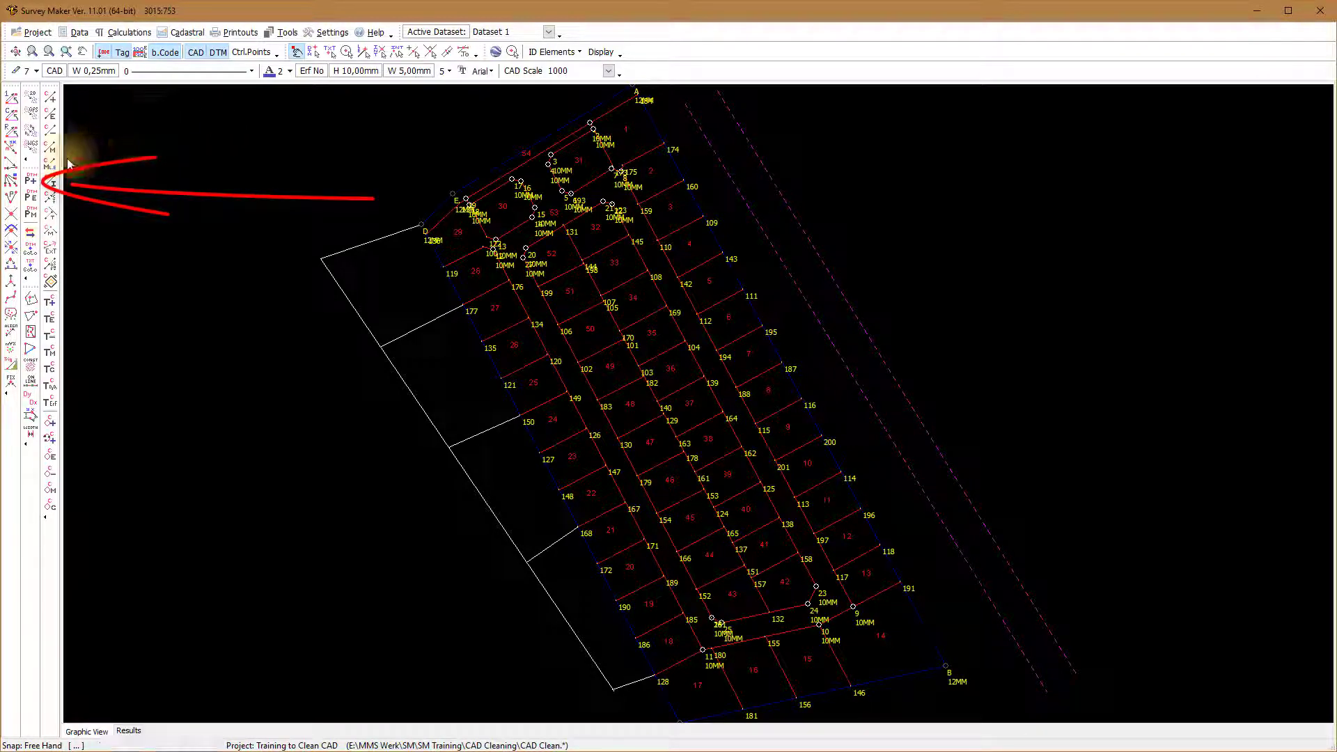
Step: Try placing a DTM point with a snap mode, cancel it, and bring up the Project menu
left_click(30, 180)
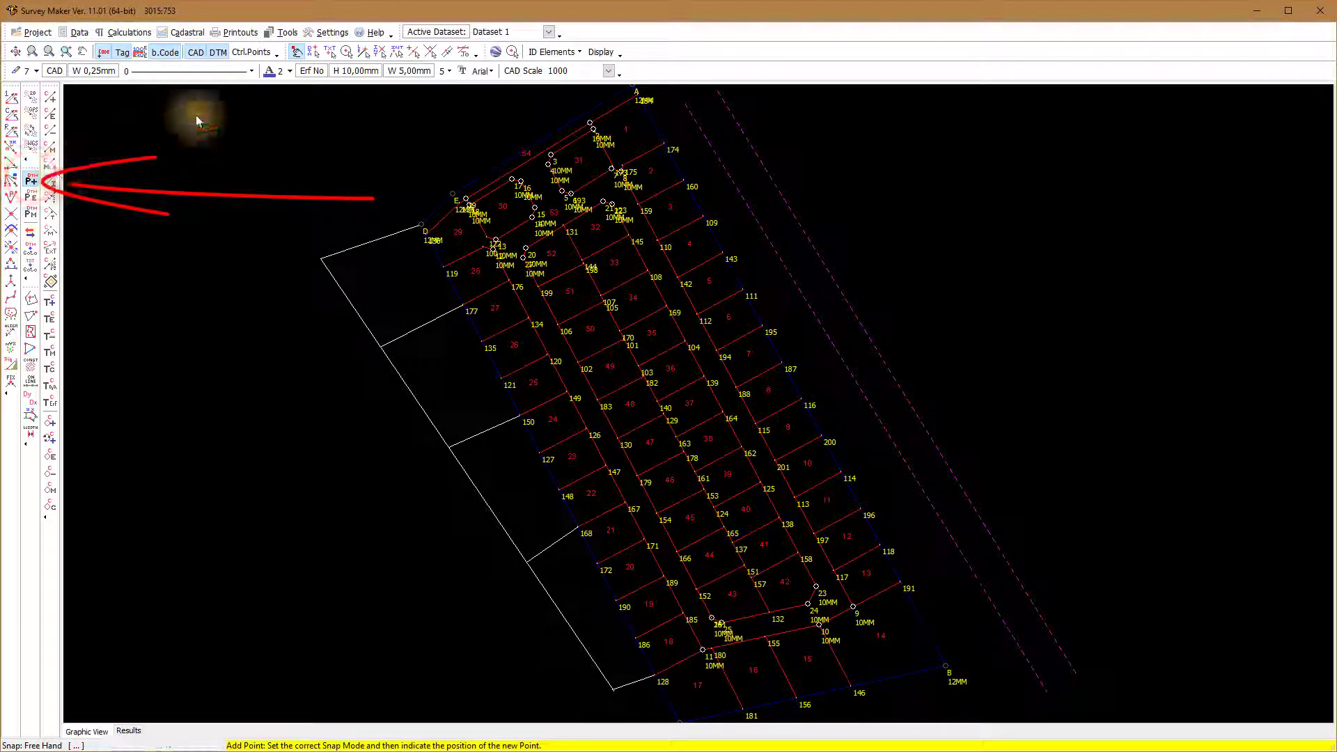
left_click(296, 53)
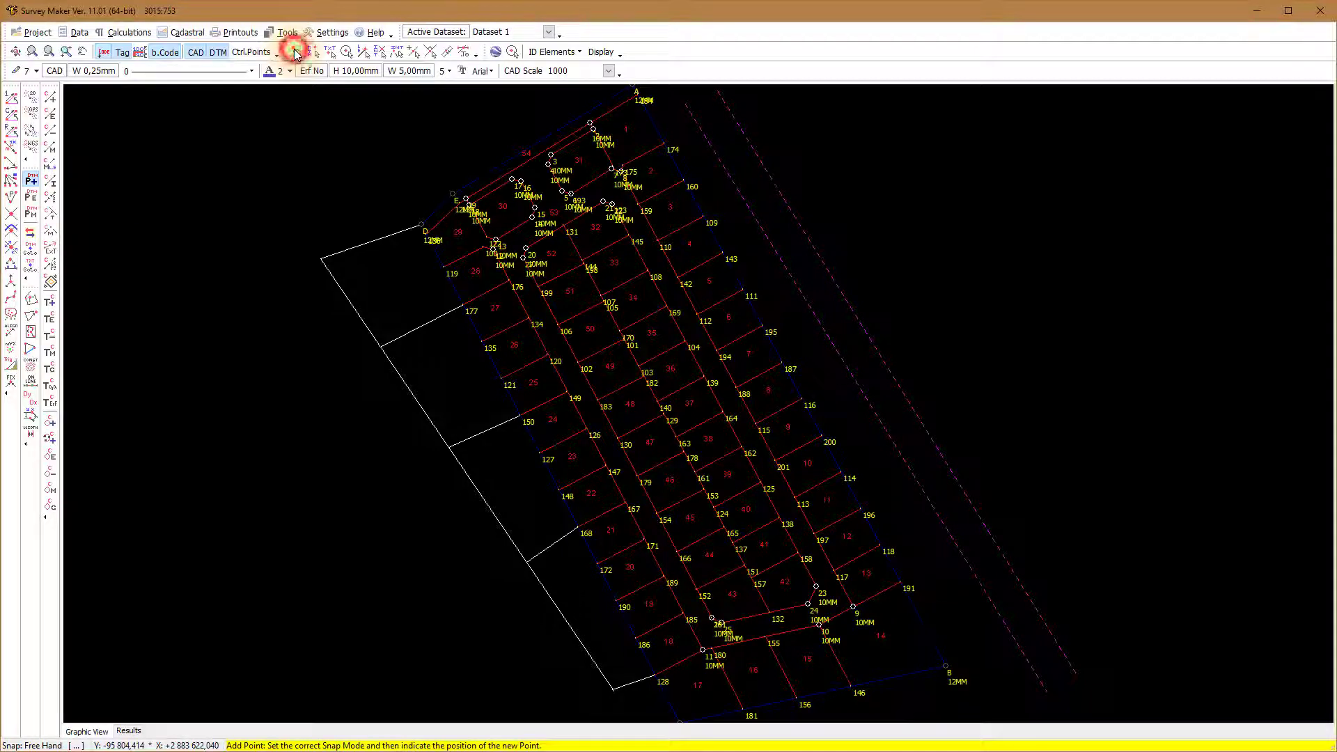
left_click(276, 187)
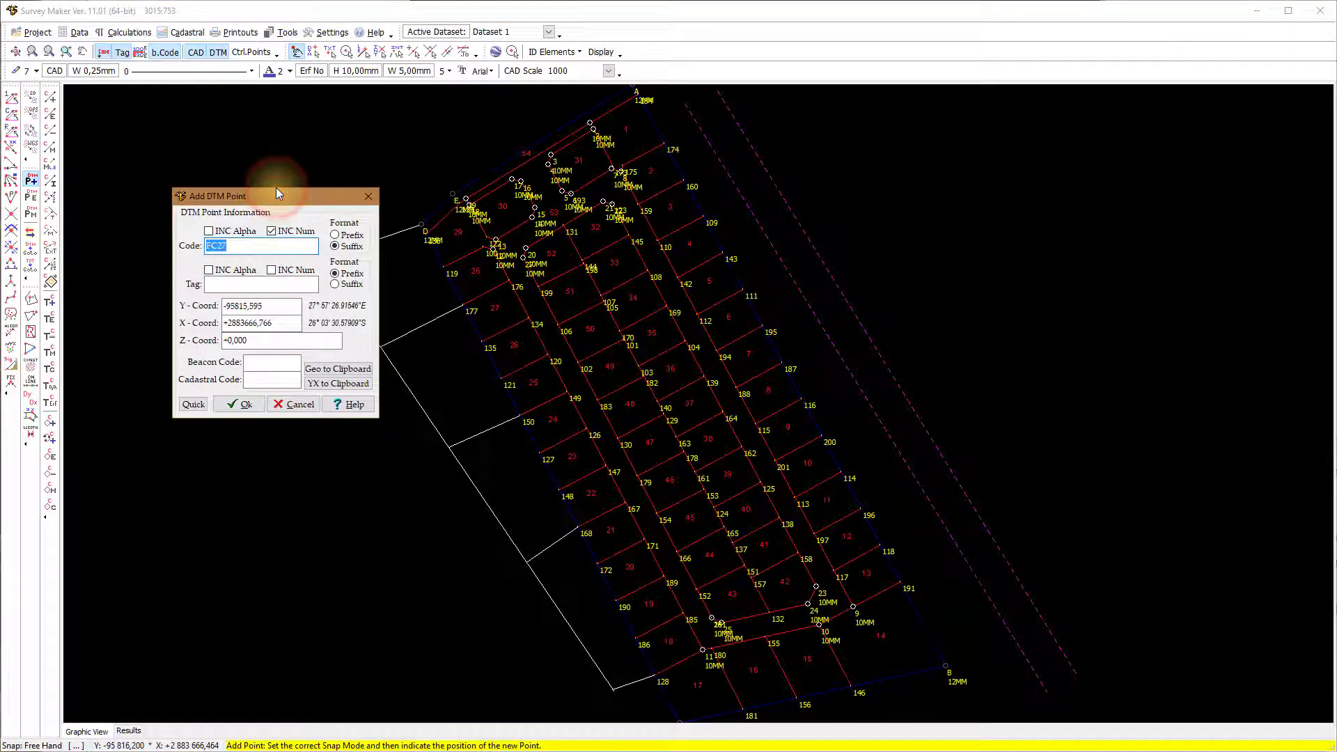
left_click(300, 404)
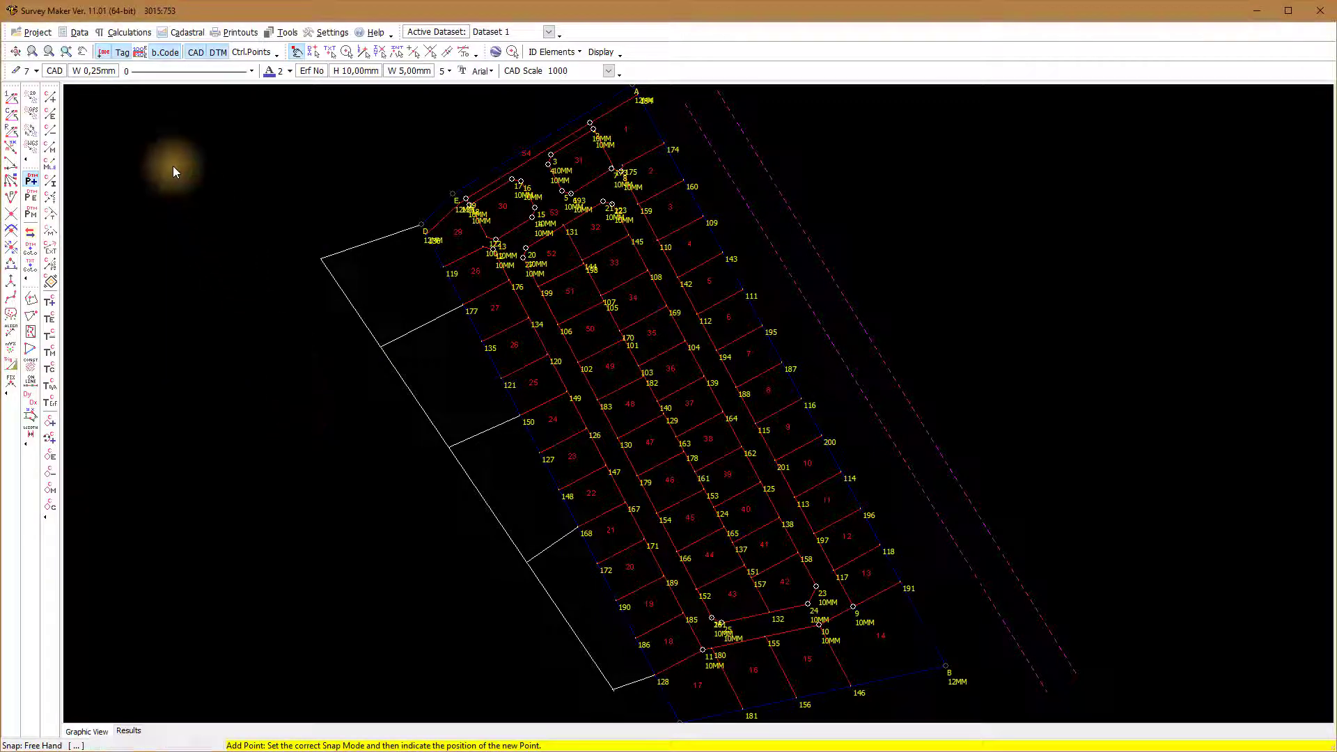
left_click(40, 33)
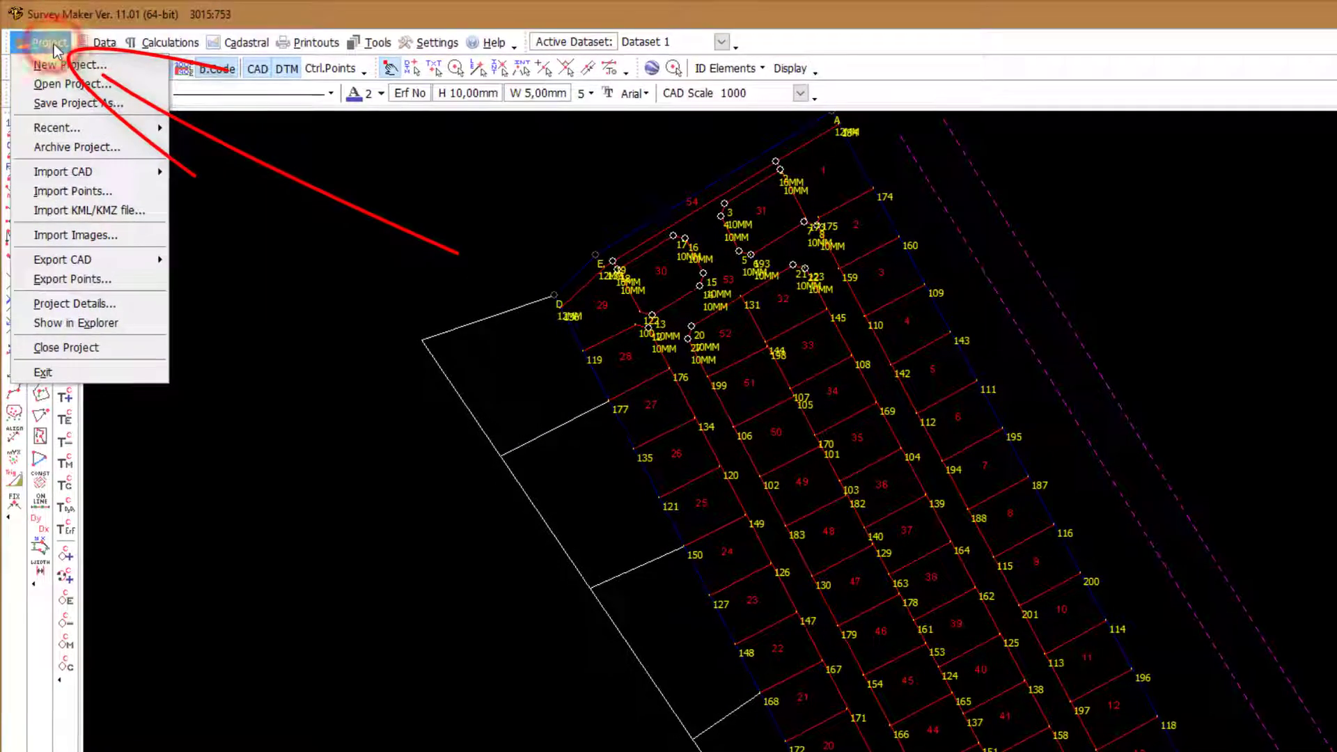
Step: Review the supported file types in Import Points, cancel, and open Tache & Observation Data
left_click(95, 193)
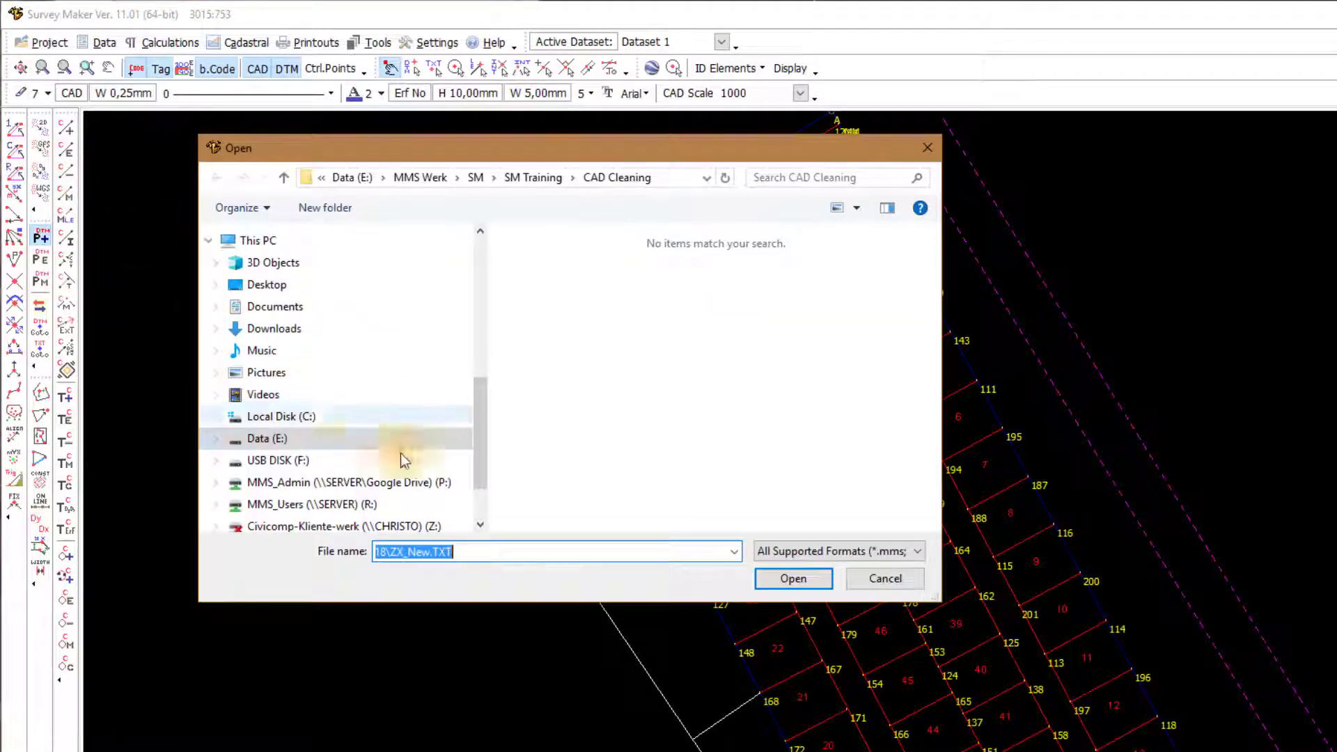
left_click(918, 553)
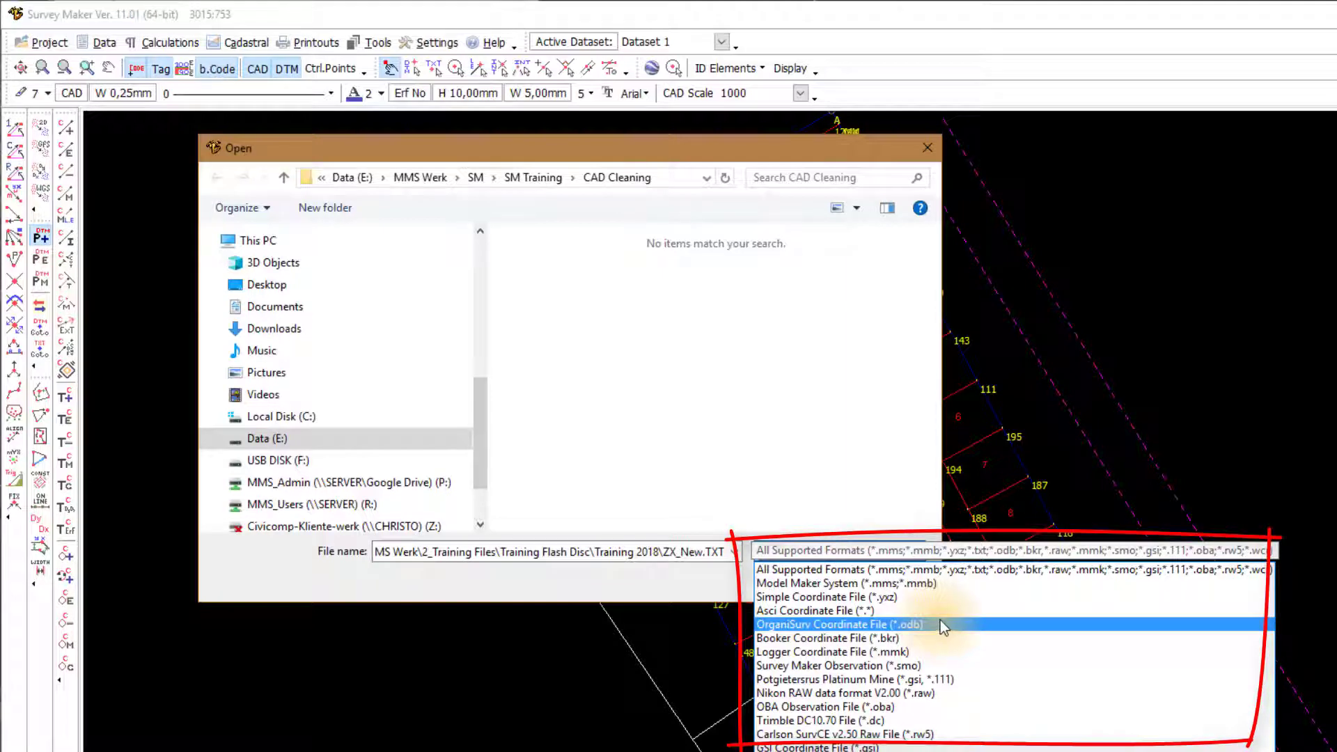
left_click(715, 574)
left_click(864, 578)
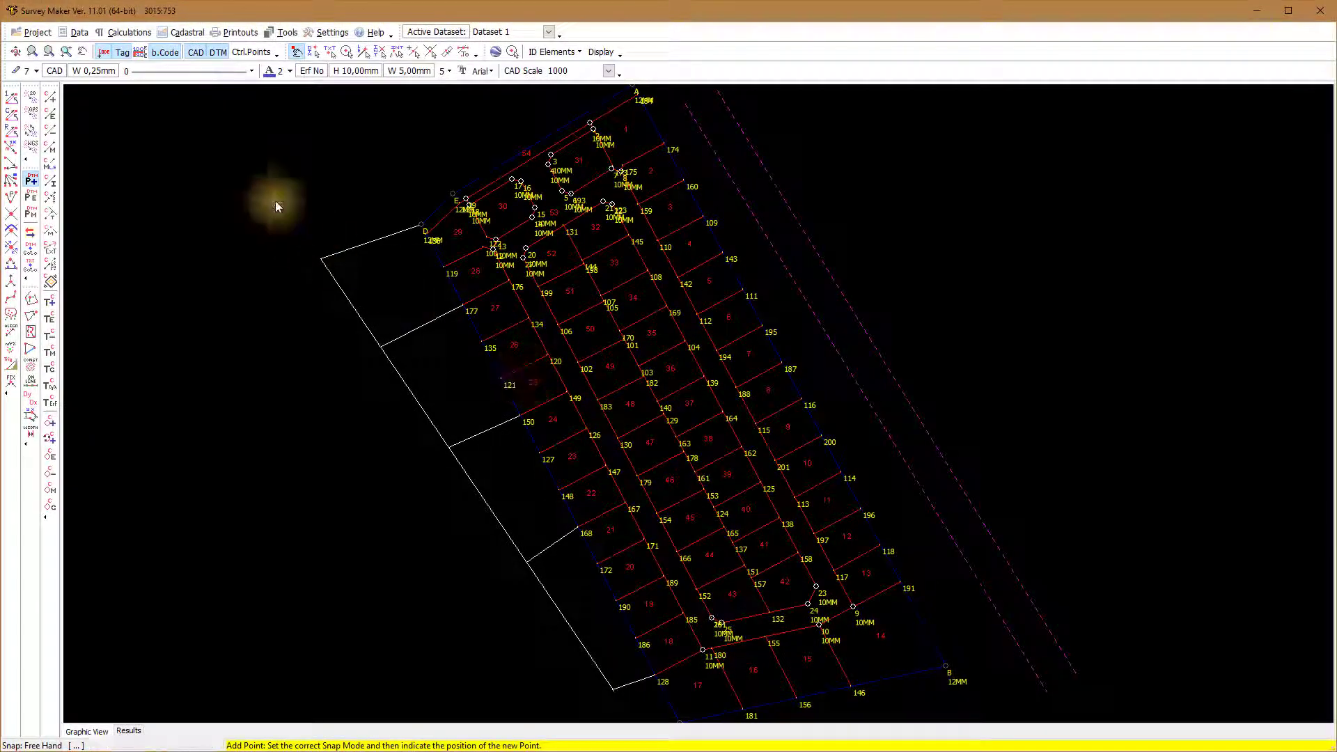
left_click(76, 32)
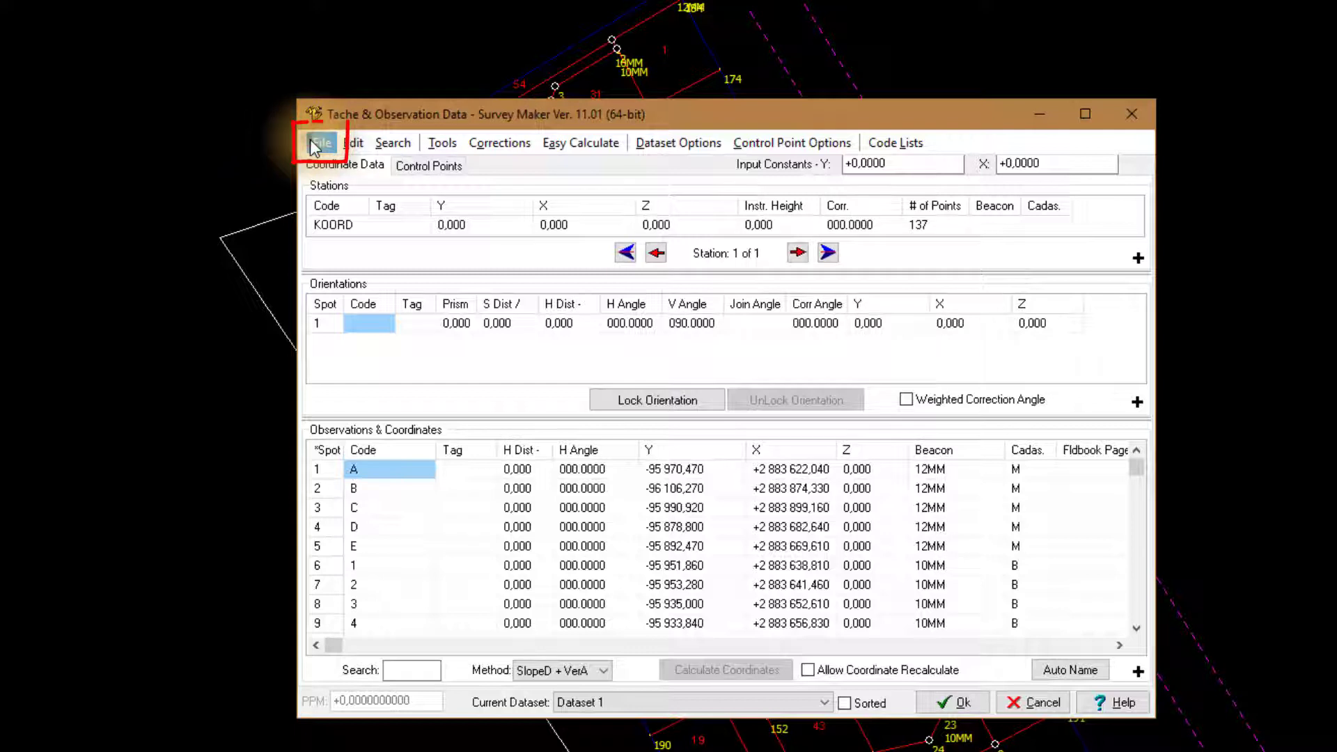
left_click(375, 185)
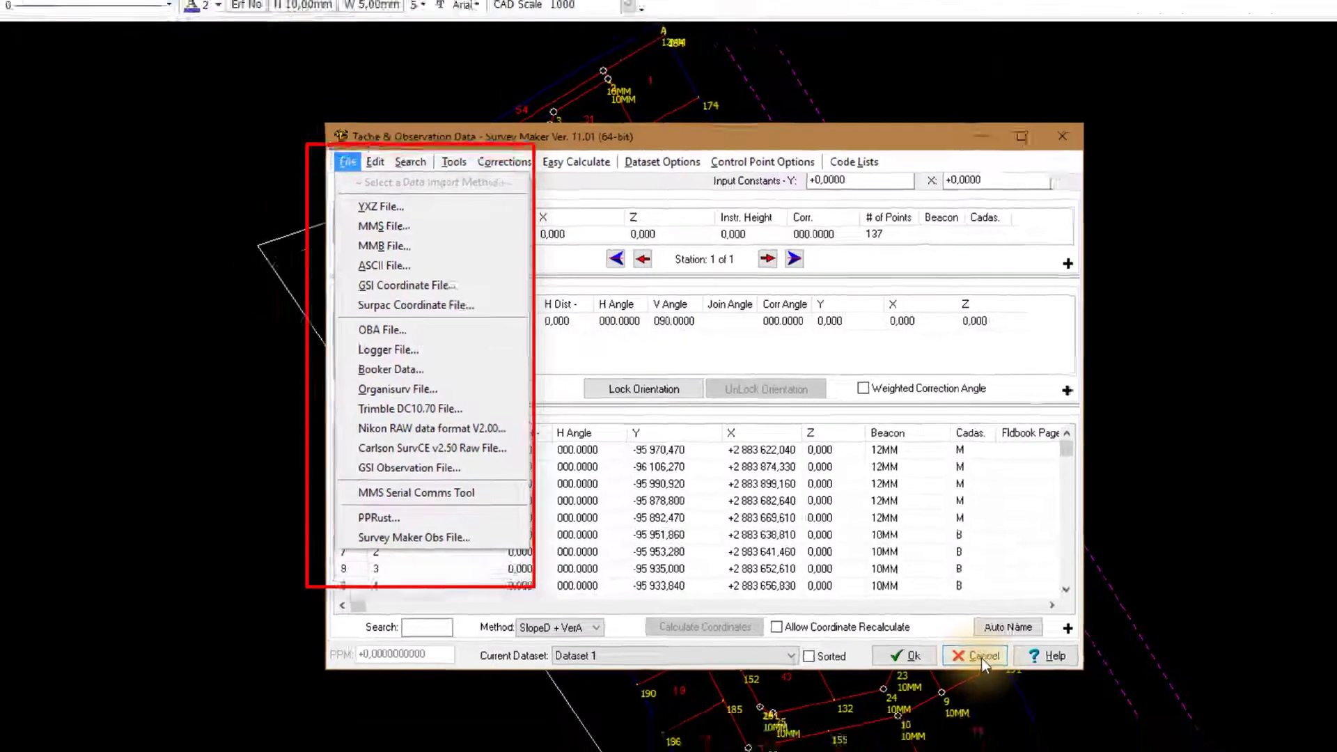
left_click(1041, 709)
left_click(885, 582)
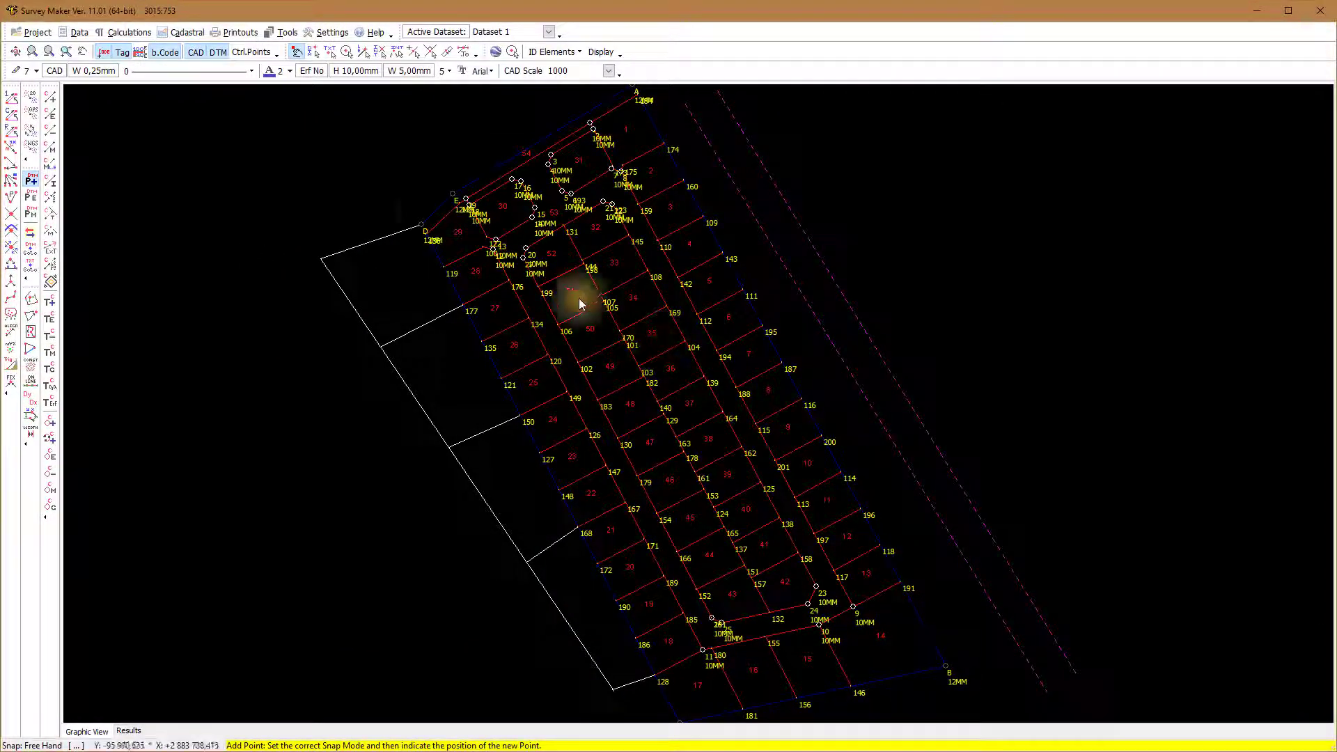
left_click(79, 32)
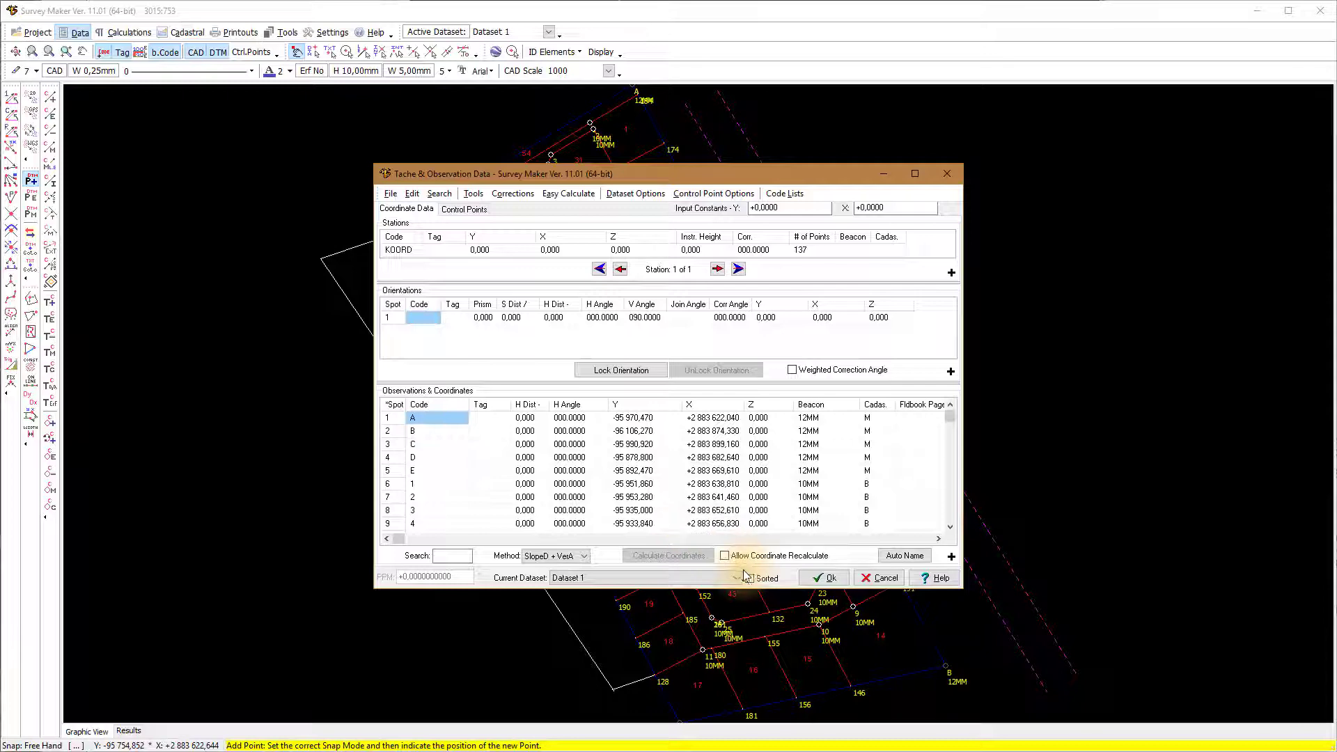
Step: Move the Tache dialog aside, switch Current Dataset to < NO NAME > and back to Dataset 1, then accept
left_click_drag(792, 181, 1149, 156)
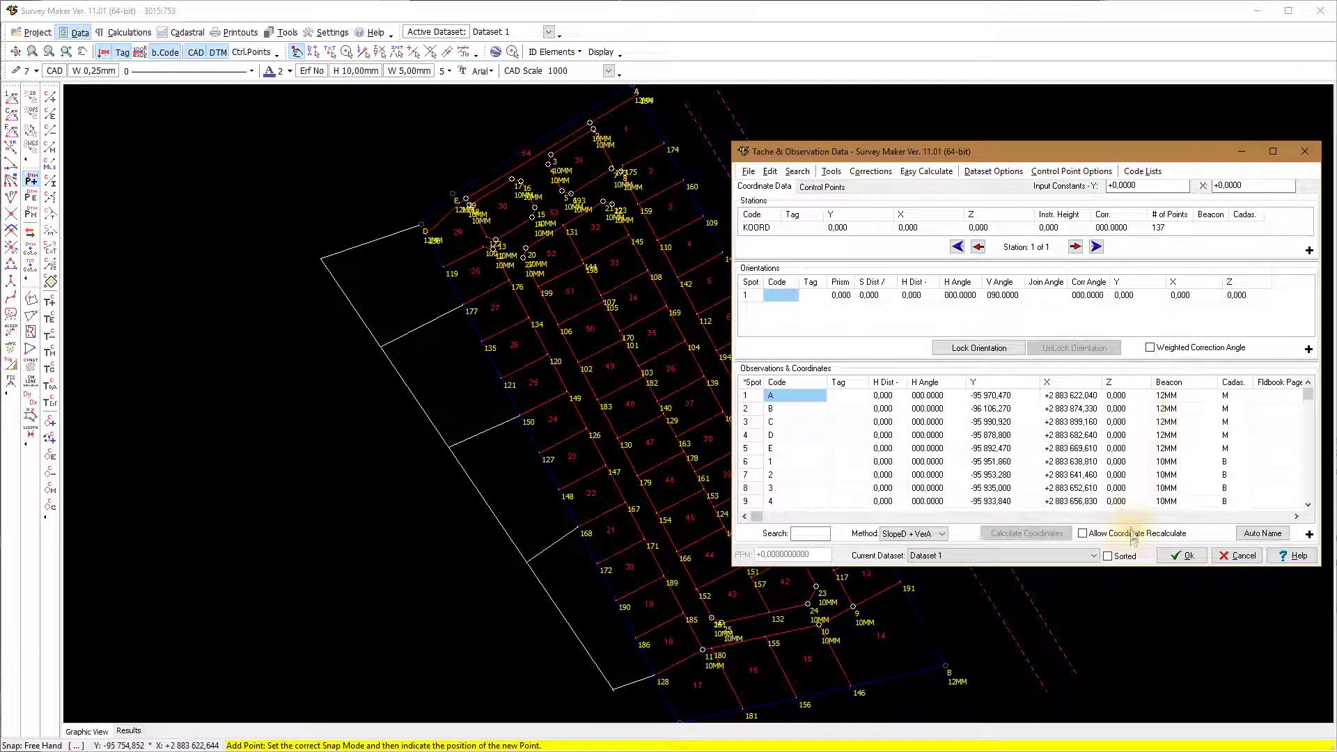
left_click(1098, 556)
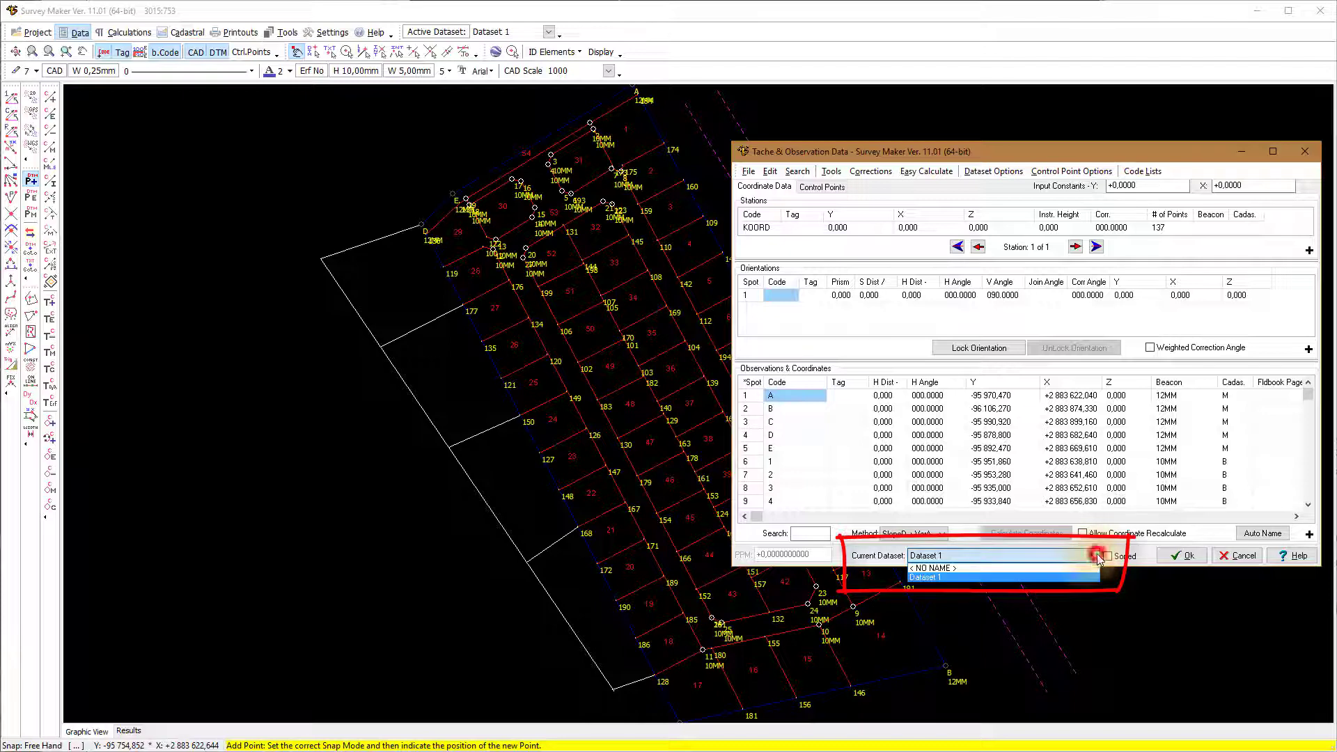
left_click(980, 567)
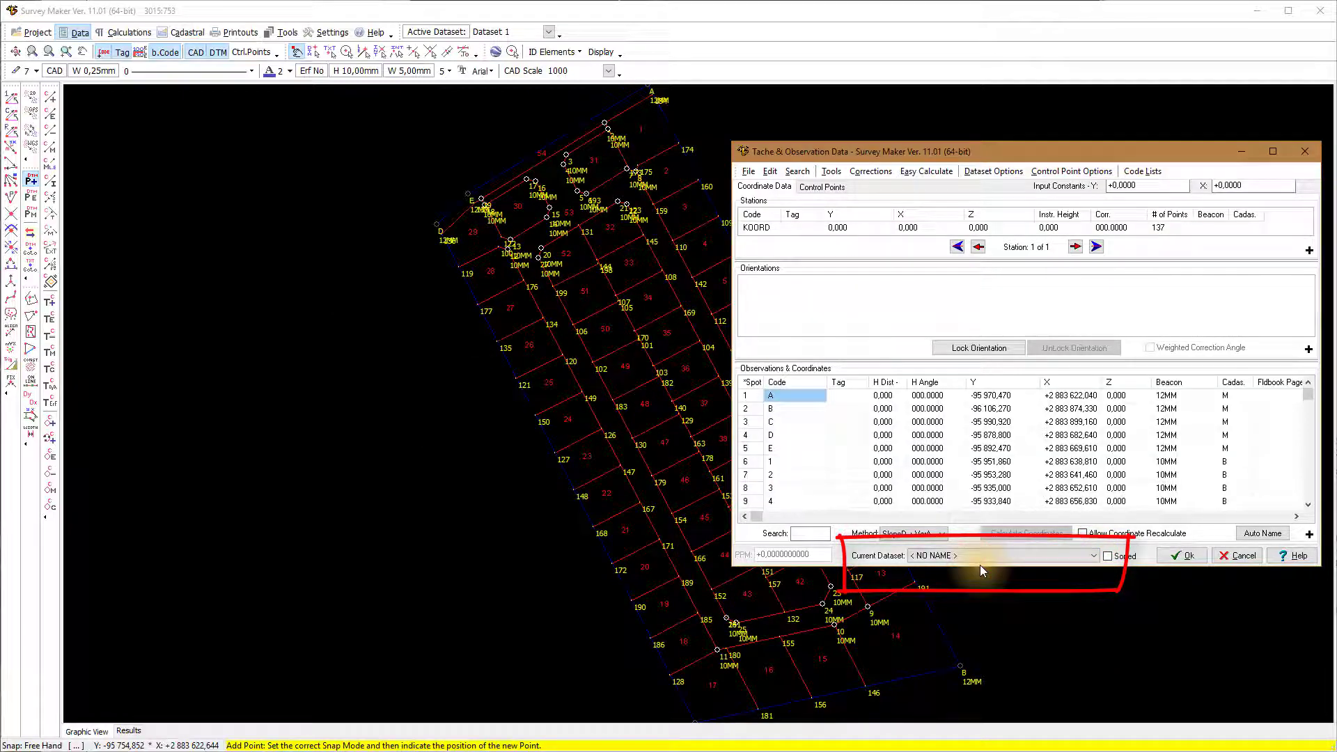
left_click(1094, 555)
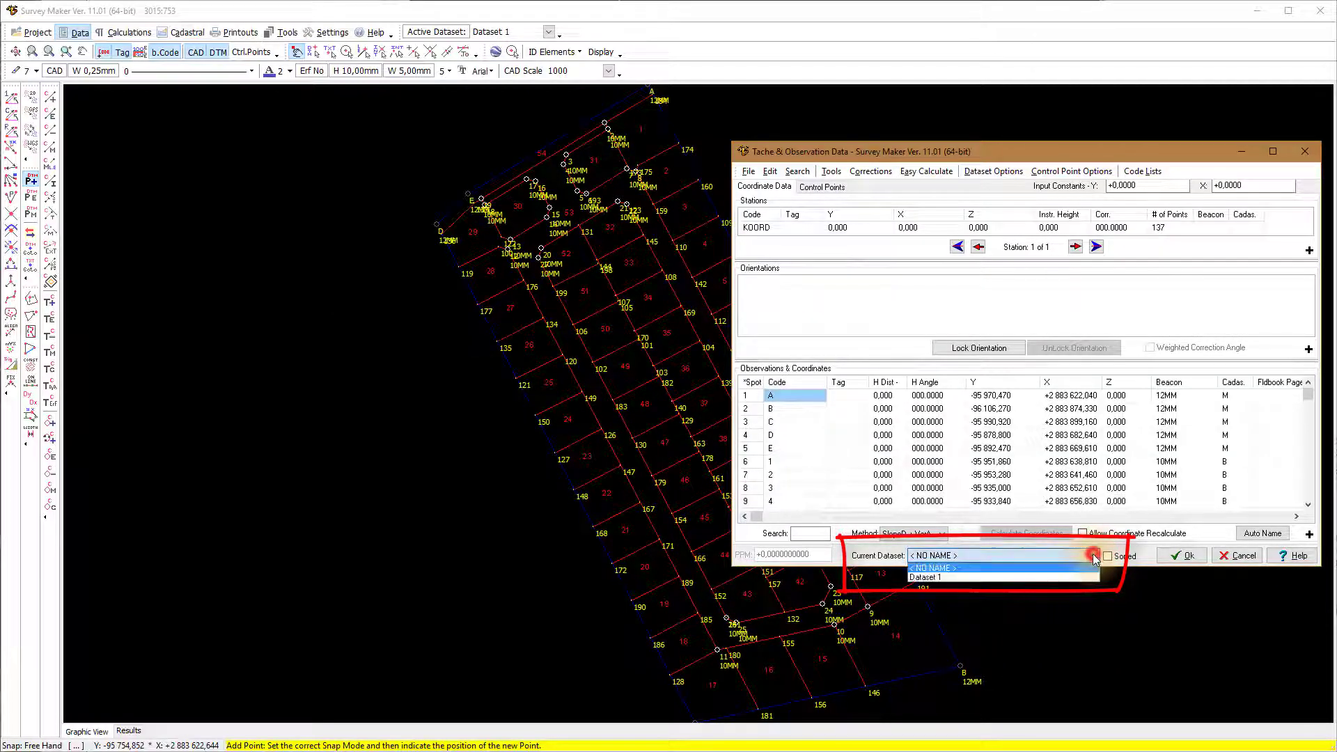
left_click(986, 576)
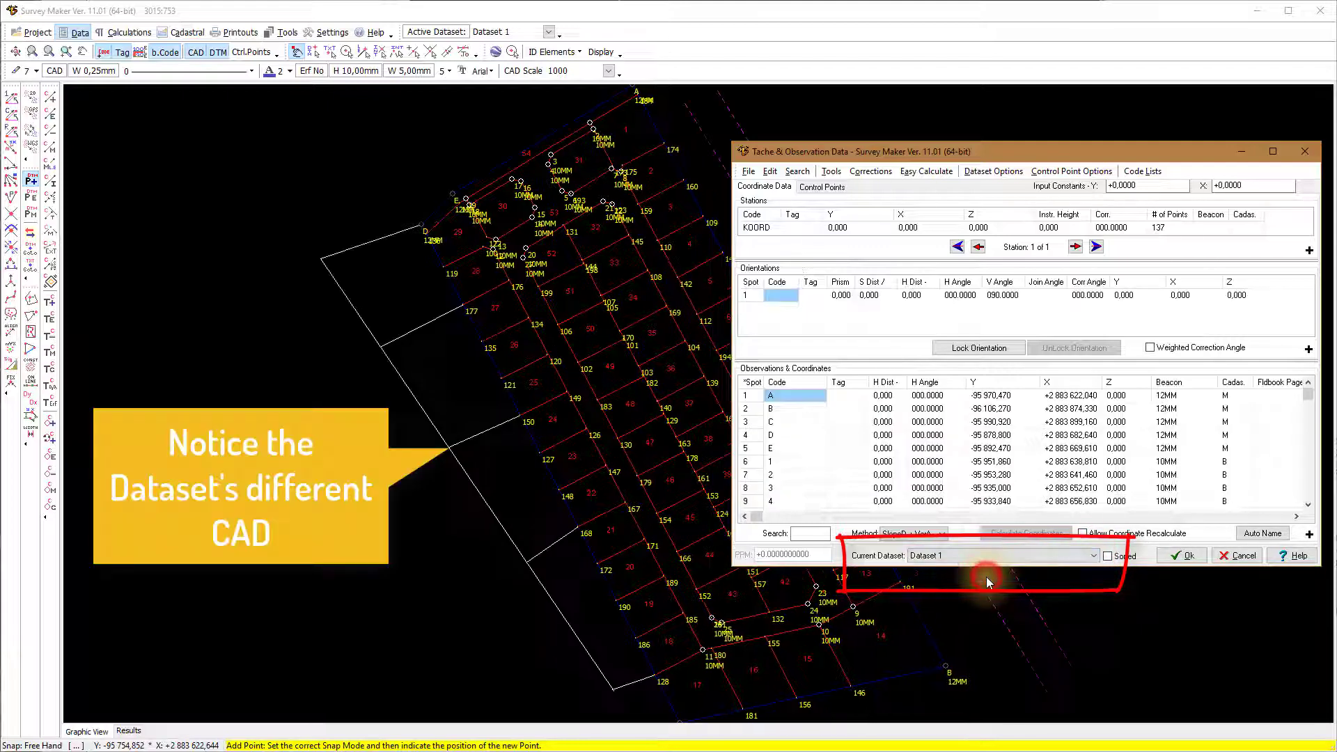
left_click(1181, 557)
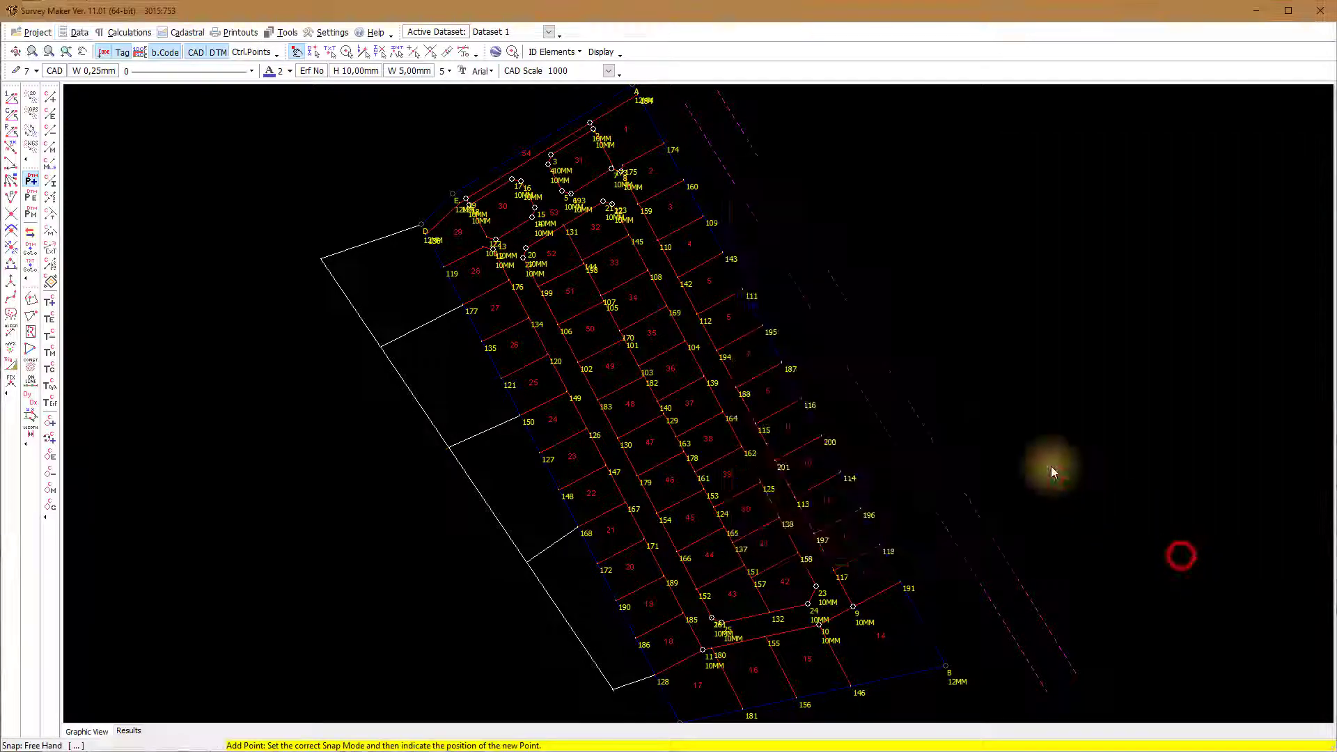
Step: Set the Active Dataset to < NO NAME >, then restore Dataset 1 as active
left_click(548, 32)
left_click(524, 46)
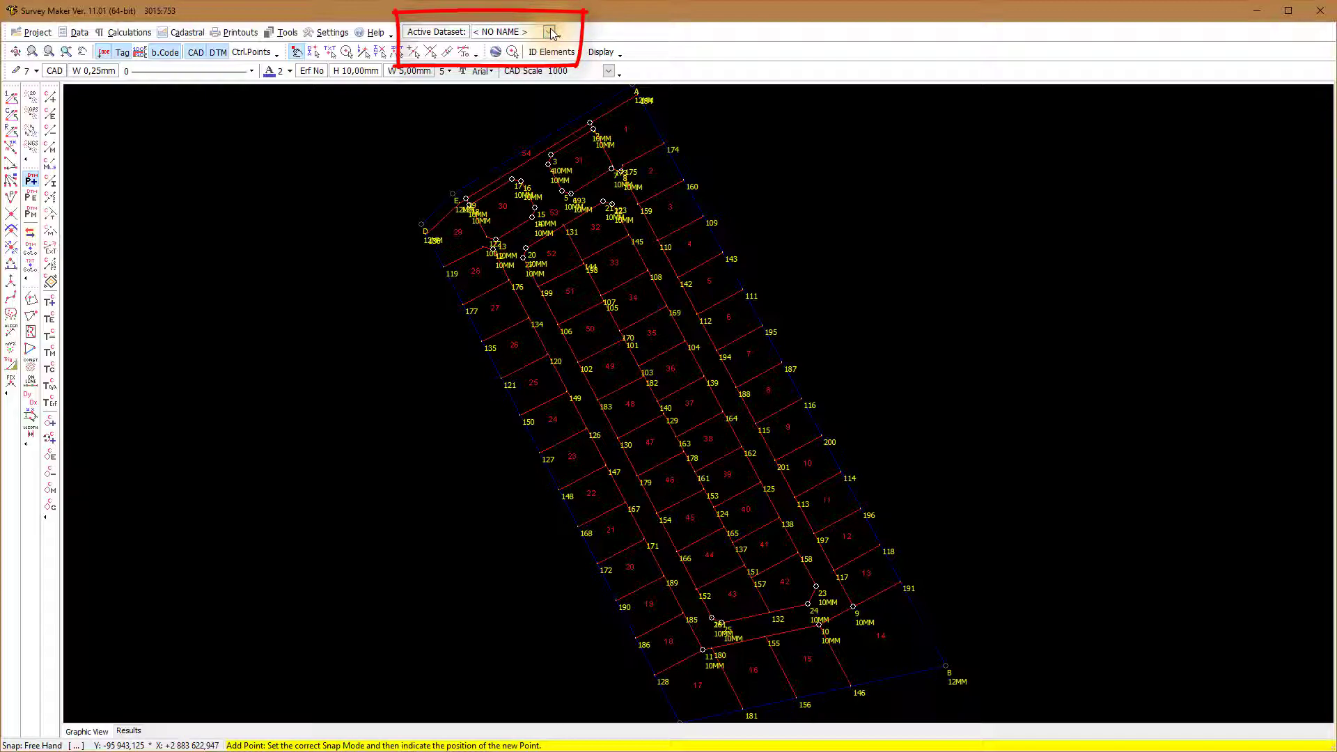
left_click(549, 32)
left_click(526, 55)
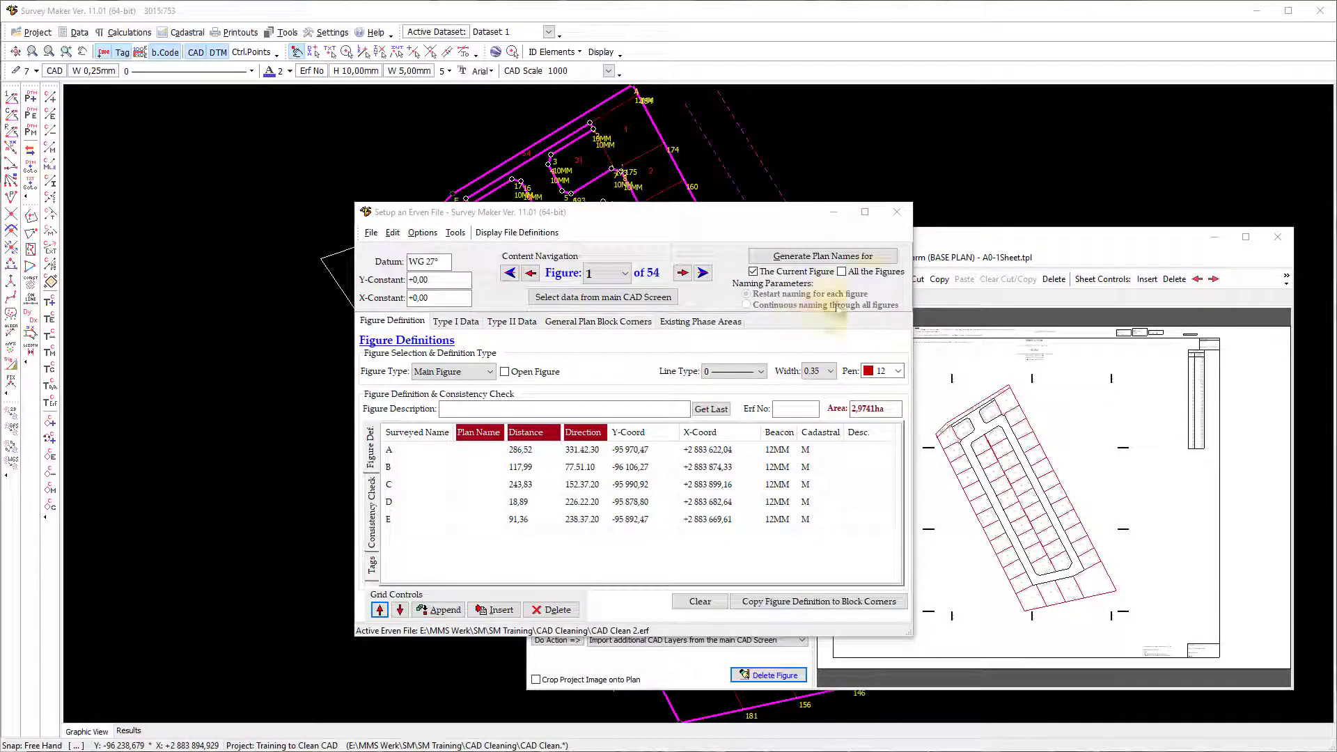
Step: Bring the Cadastral Plans window to the front and minimise it
left_click(787, 217)
left_click(1135, 238)
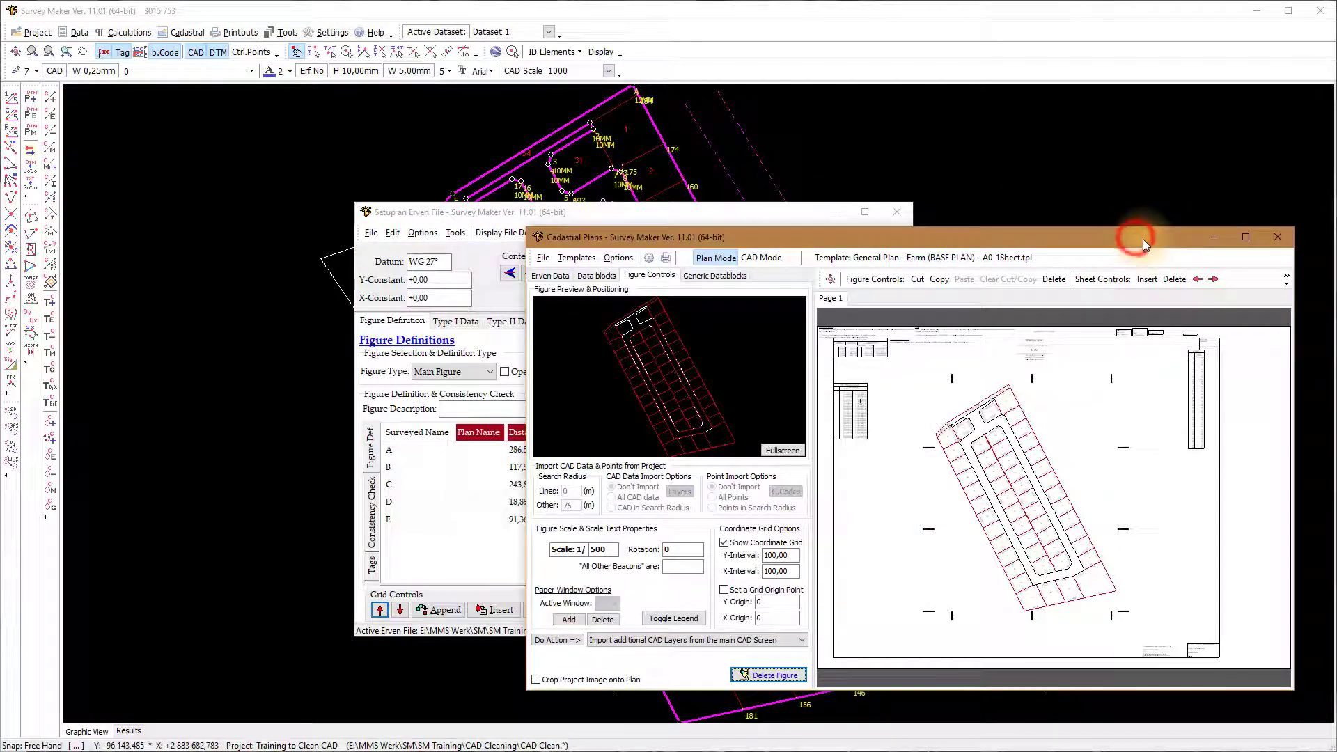
left_click(1211, 238)
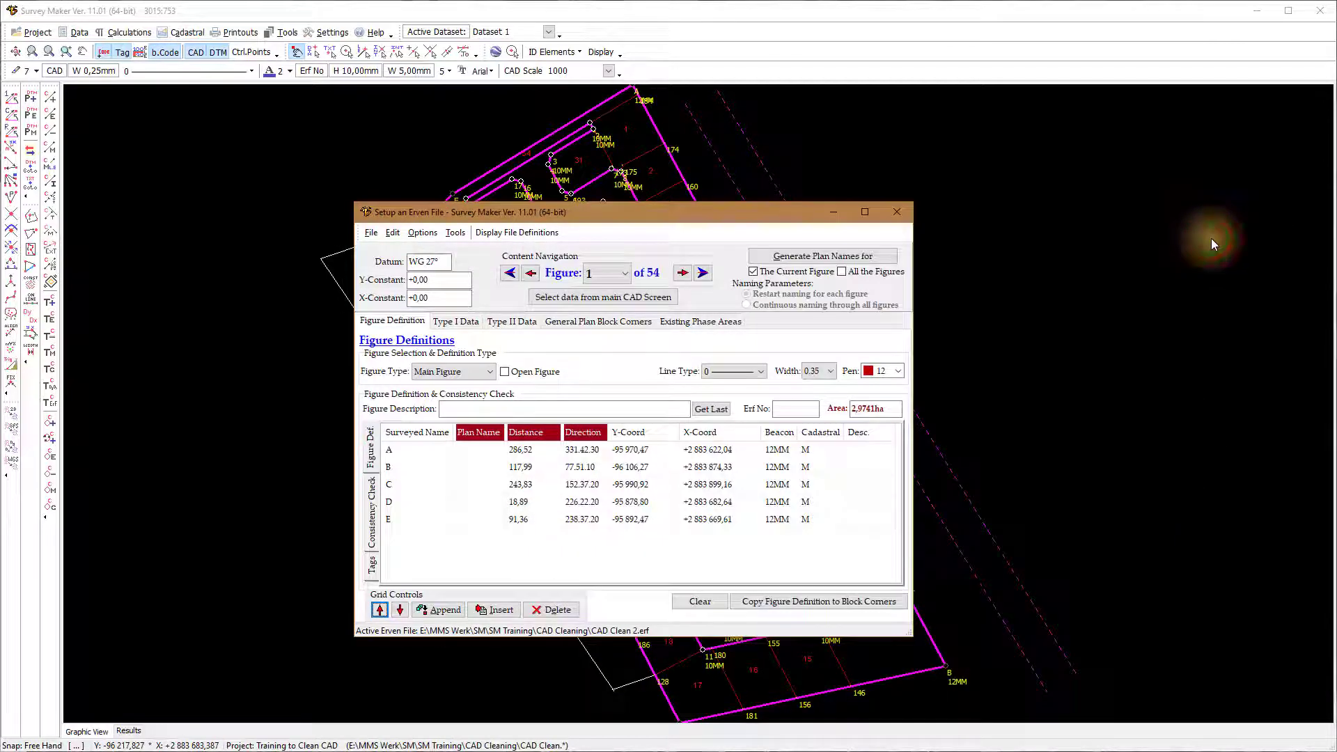